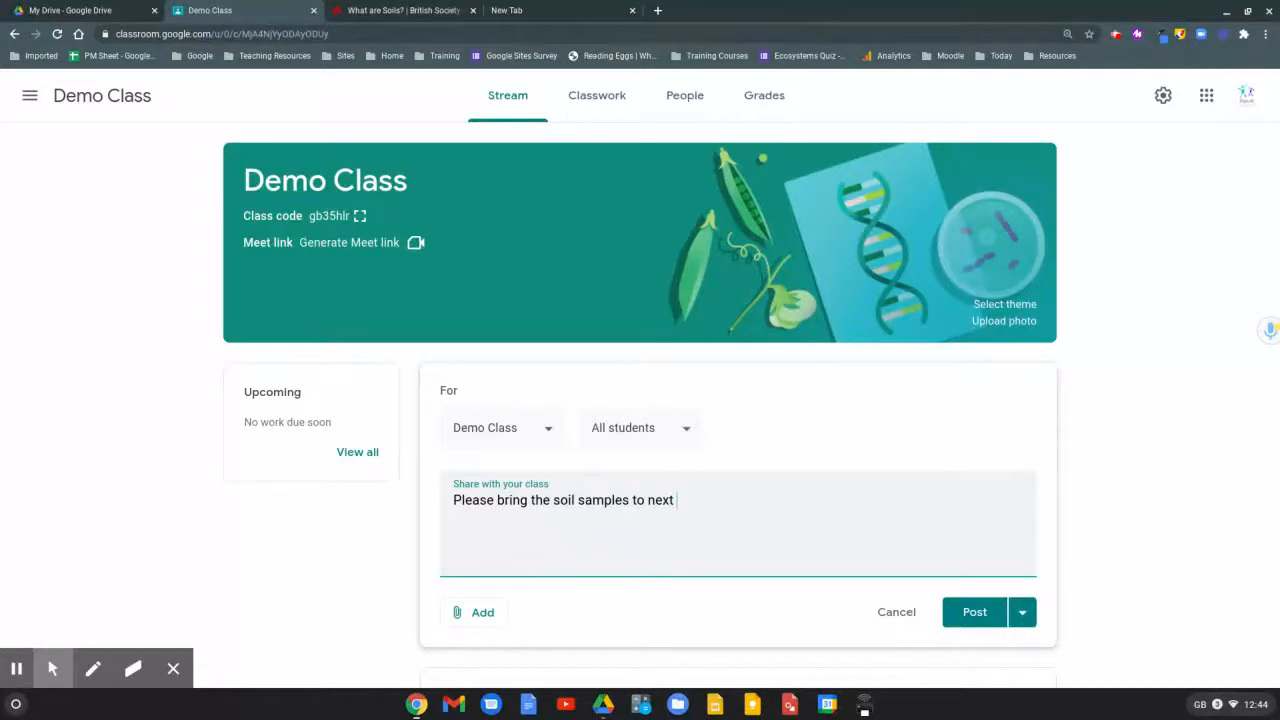
Finish the announcement's first sentence with "lesson." and add the line "Could you also please watch the video and read through the website.".
{"action": "type", "text": "lesson"}
{"action": "type", "text": "Could yo"}
{"action": "type", "text": "u a"}
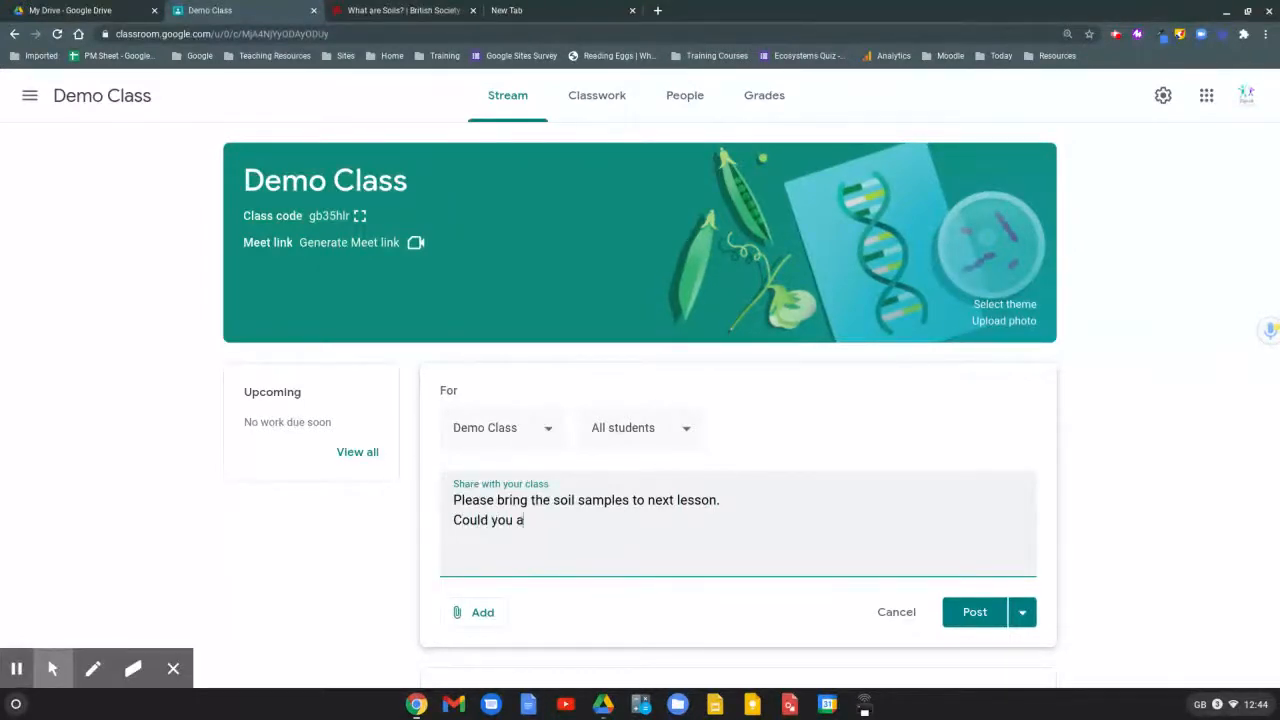
{"action": "type", "text": "lso "}
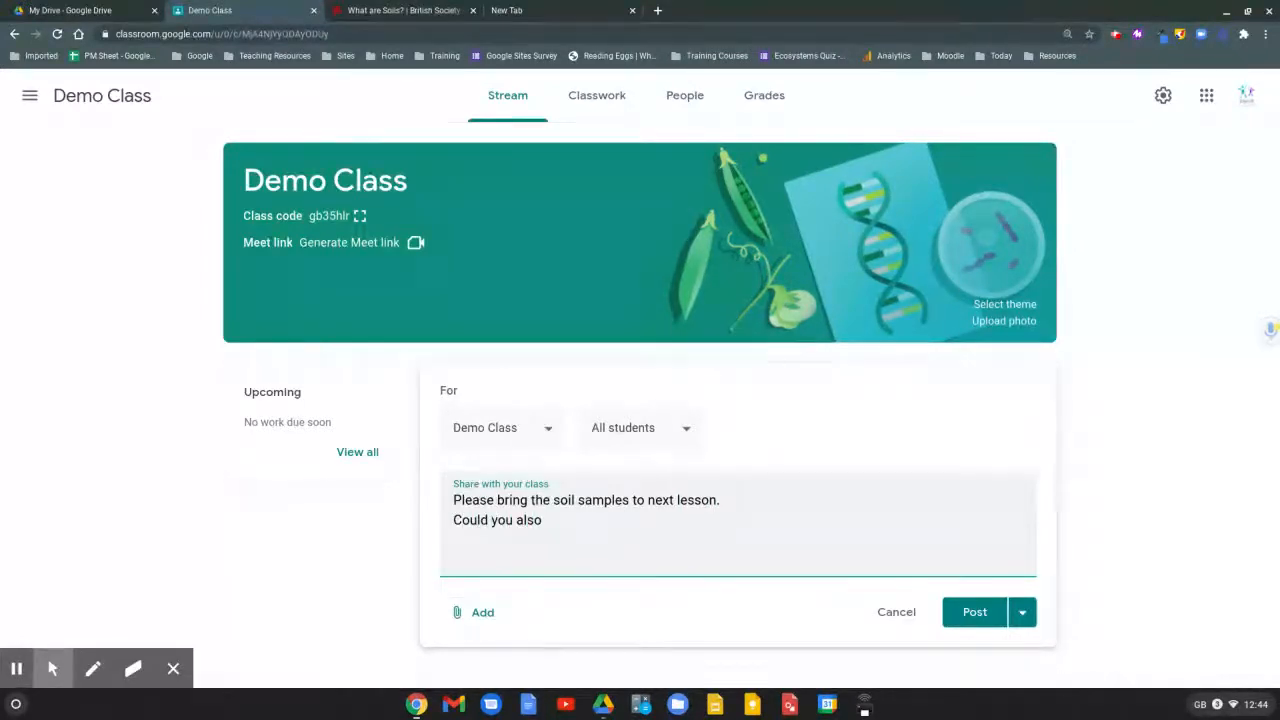
{"action": "type", "text": "please watch teh "}
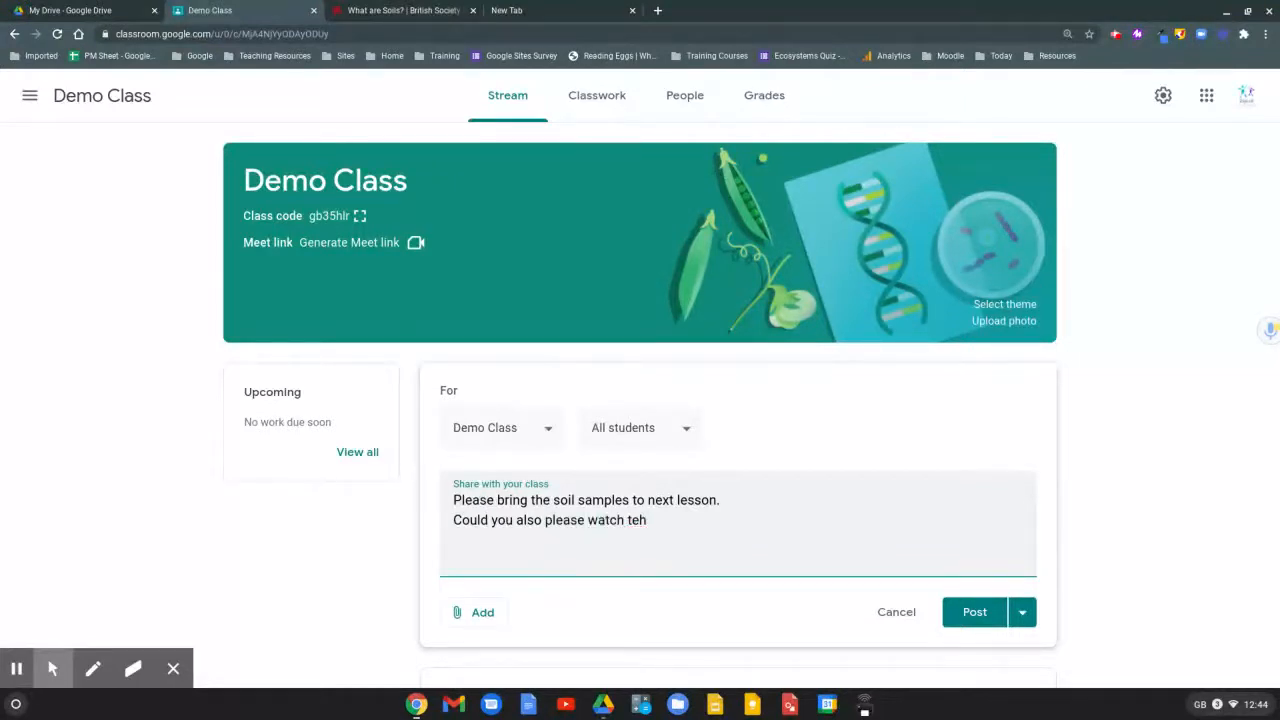
{"action": "key", "text": "BackSpace"}
{"action": "key", "text": "BackSpace"}
{"action": "key", "text": "BackSpace"}
{"action": "type", "text": "he video and"}
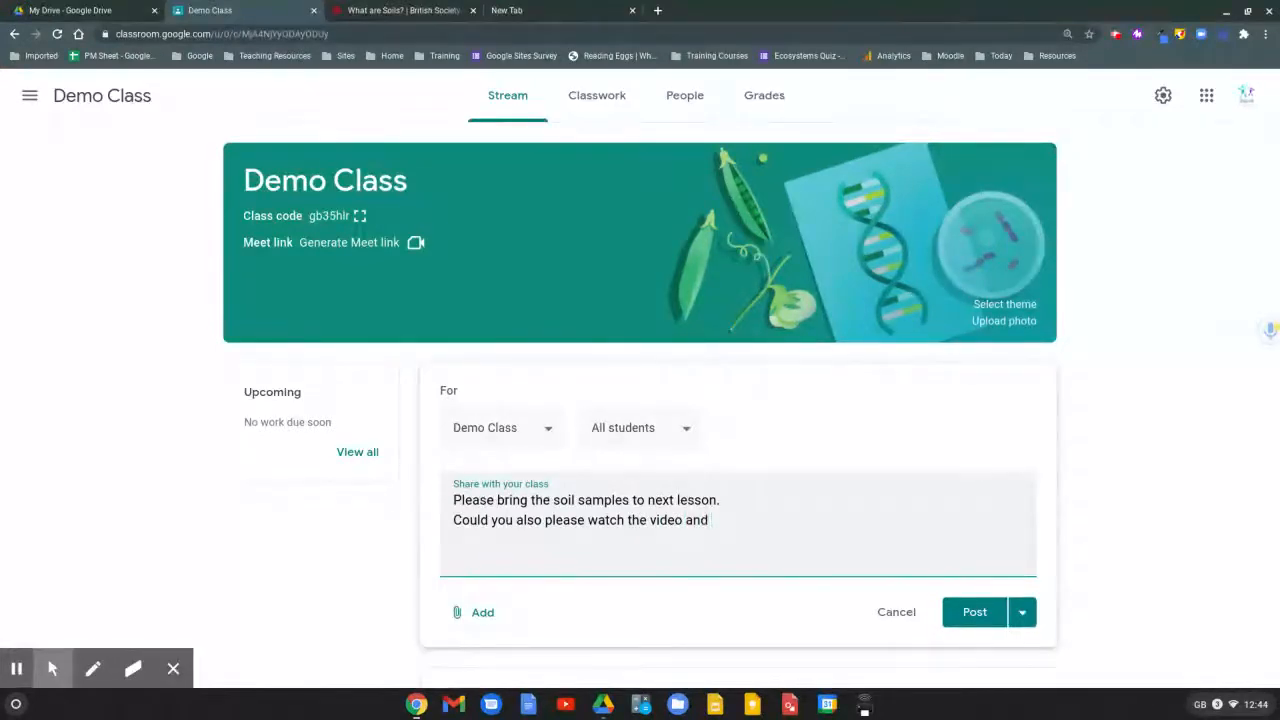
{"action": "type", "text": " read the"}
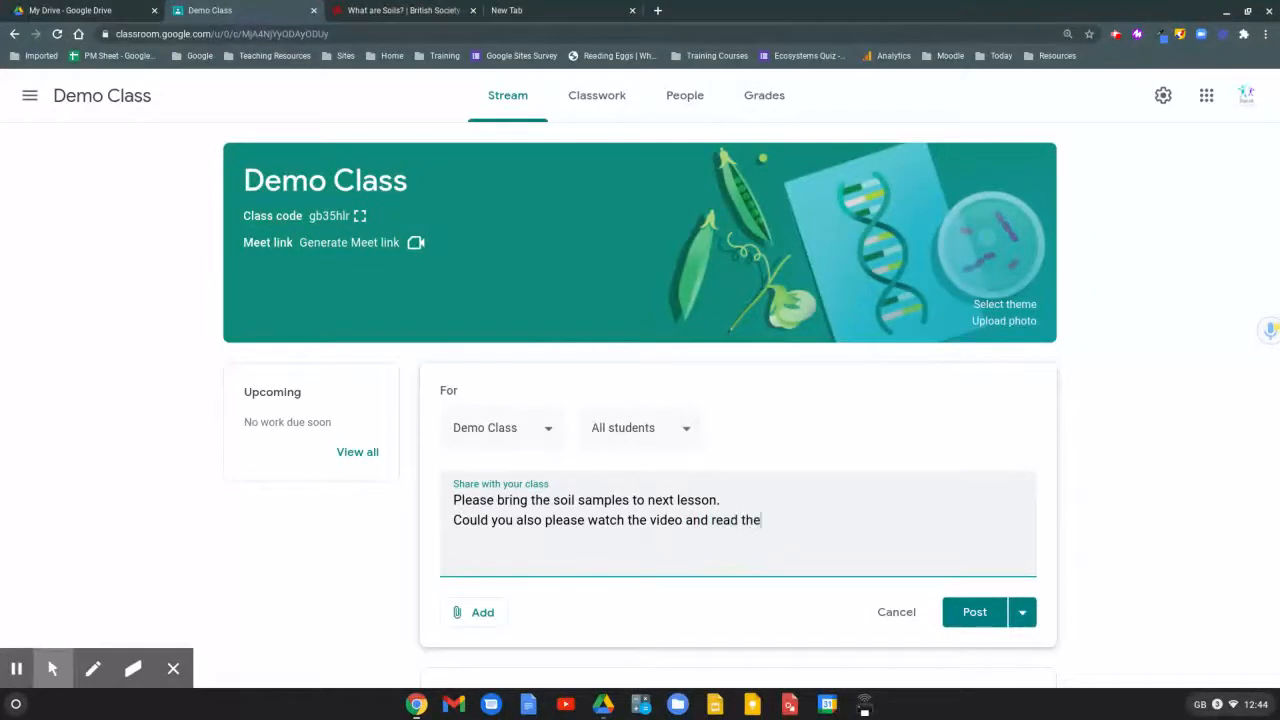
{"action": "key", "text": "BackSpace"}
{"action": "type", "text": "rough the website."}
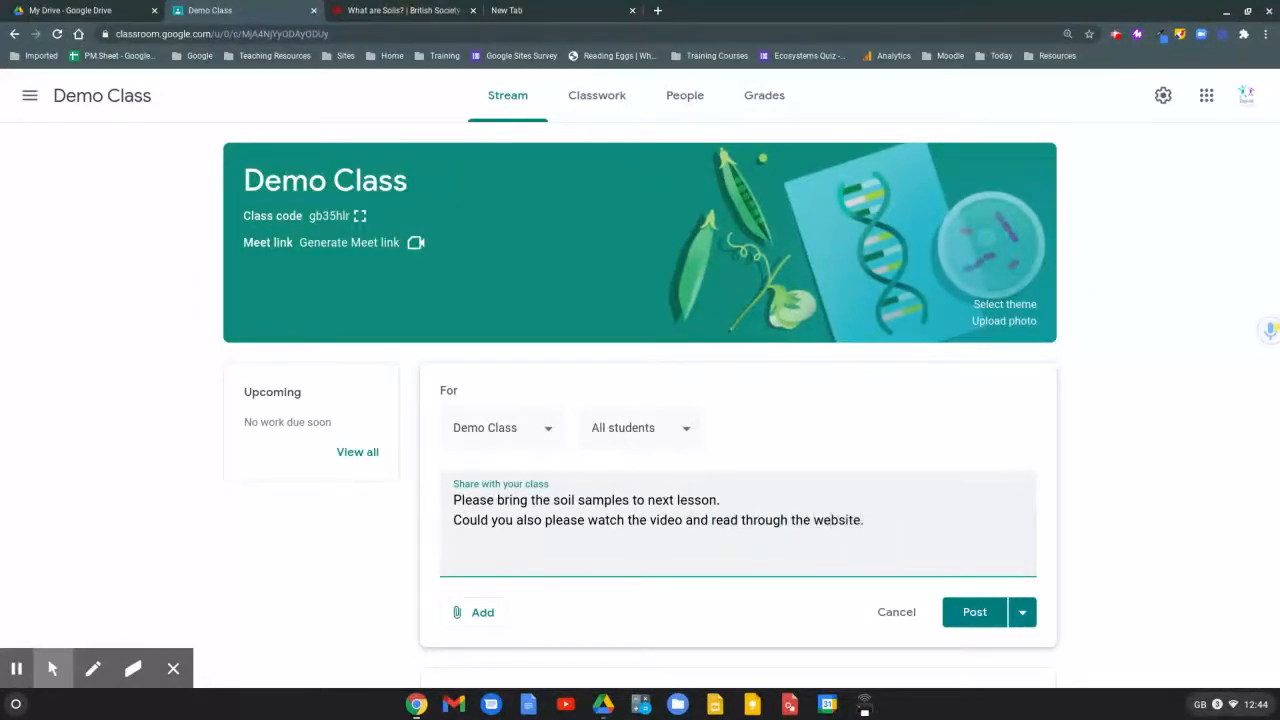
{"action": "left_click", "coordinate": [472, 607]}
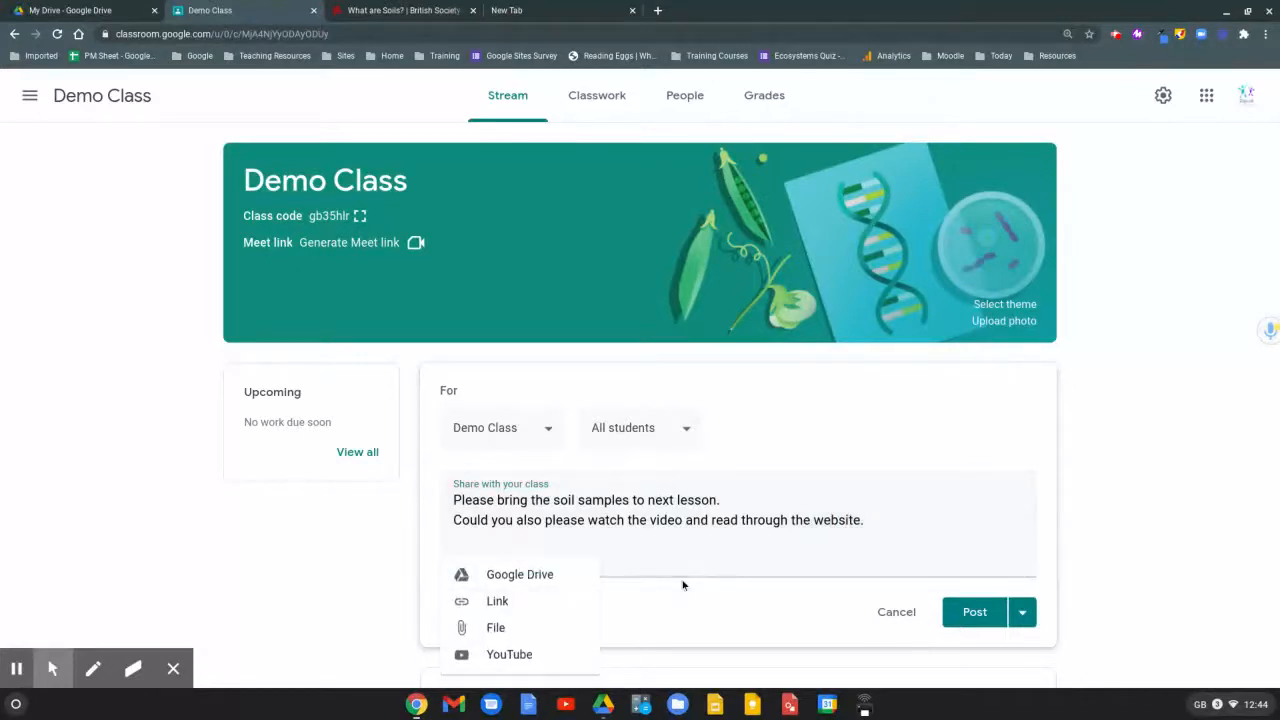
{"action": "left_click", "coordinate": [496, 601]}
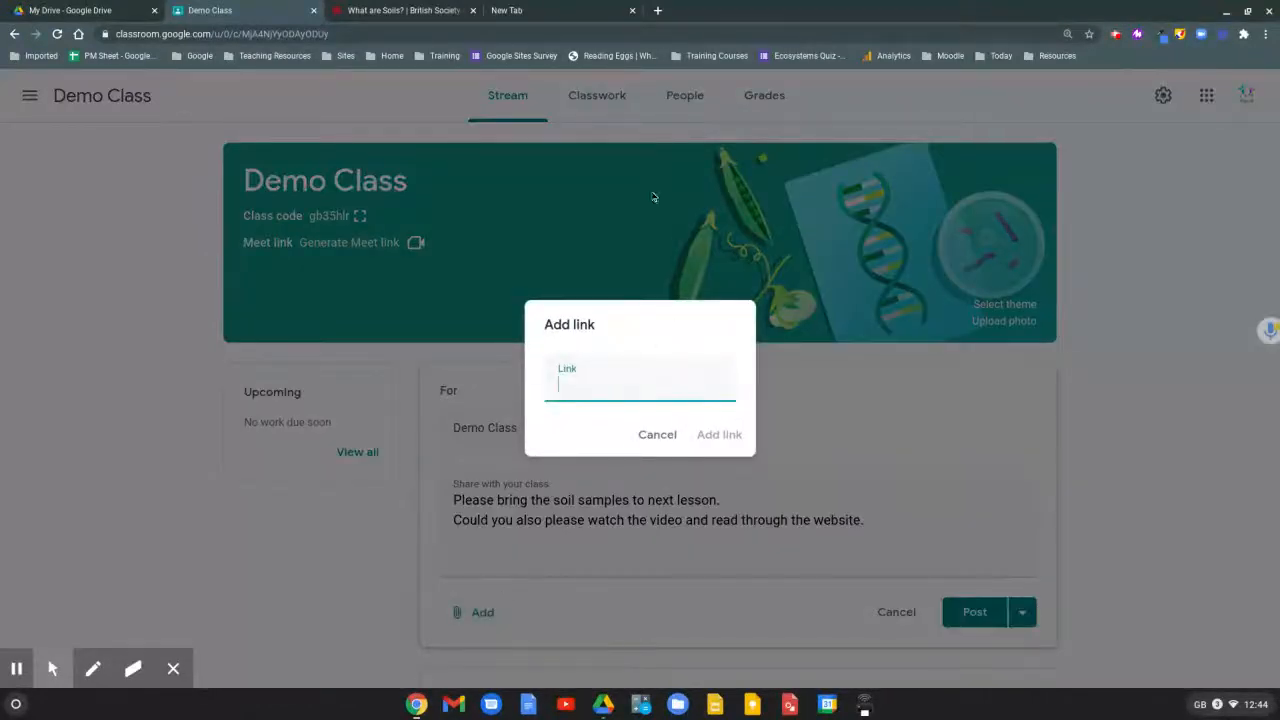
{"action": "left_click", "coordinate": [404, 12]}
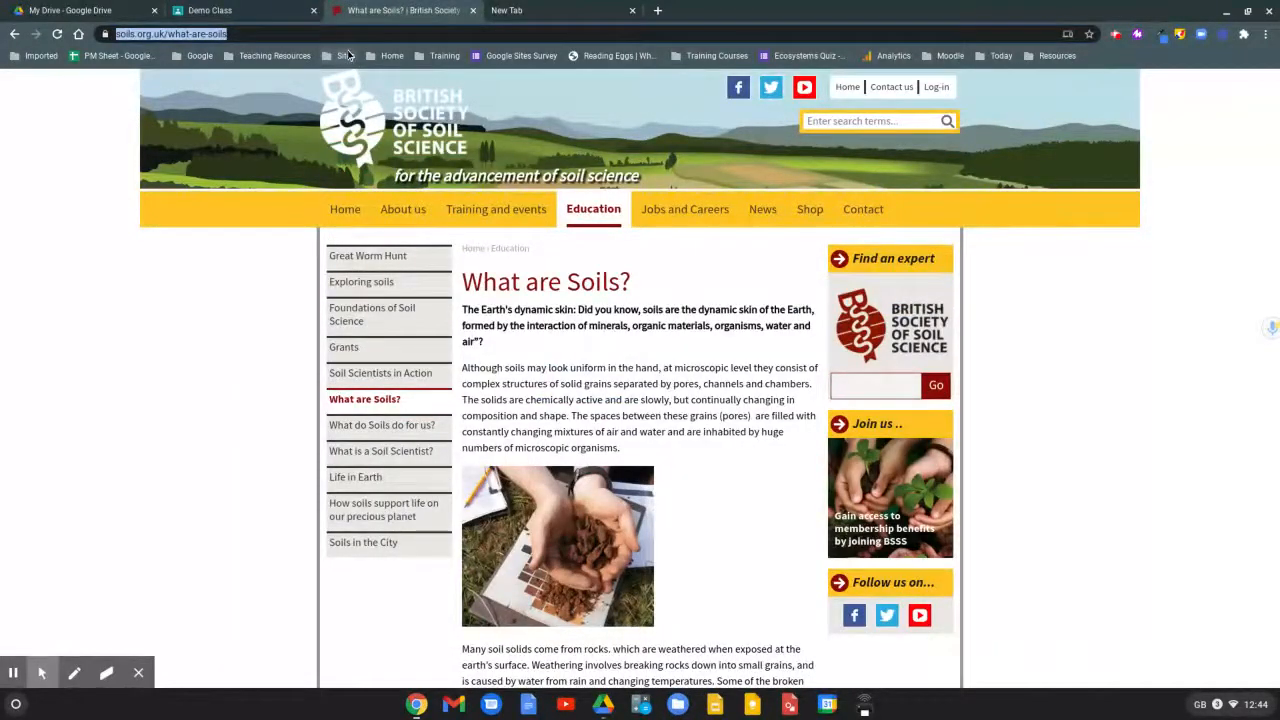
{"action": "left_click", "coordinate": [210, 12]}
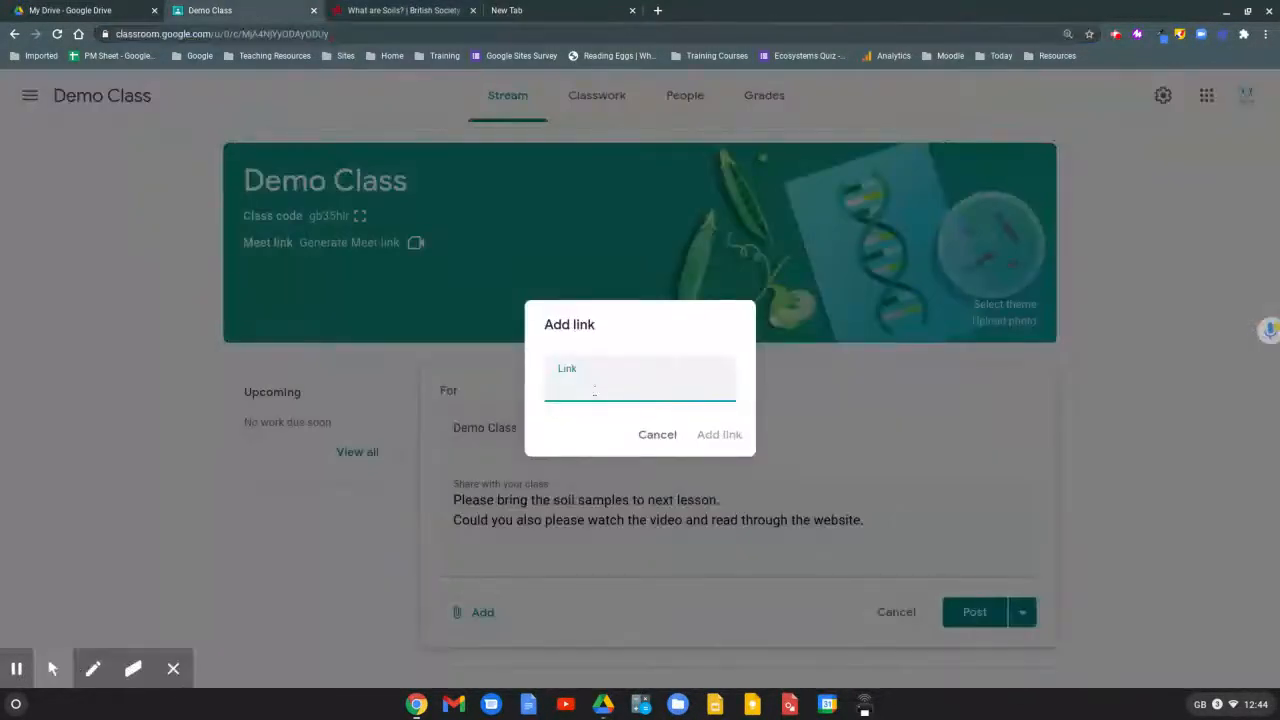
{"action": "type", "text": "https://www.soils.org.uk/what-are-soils"}
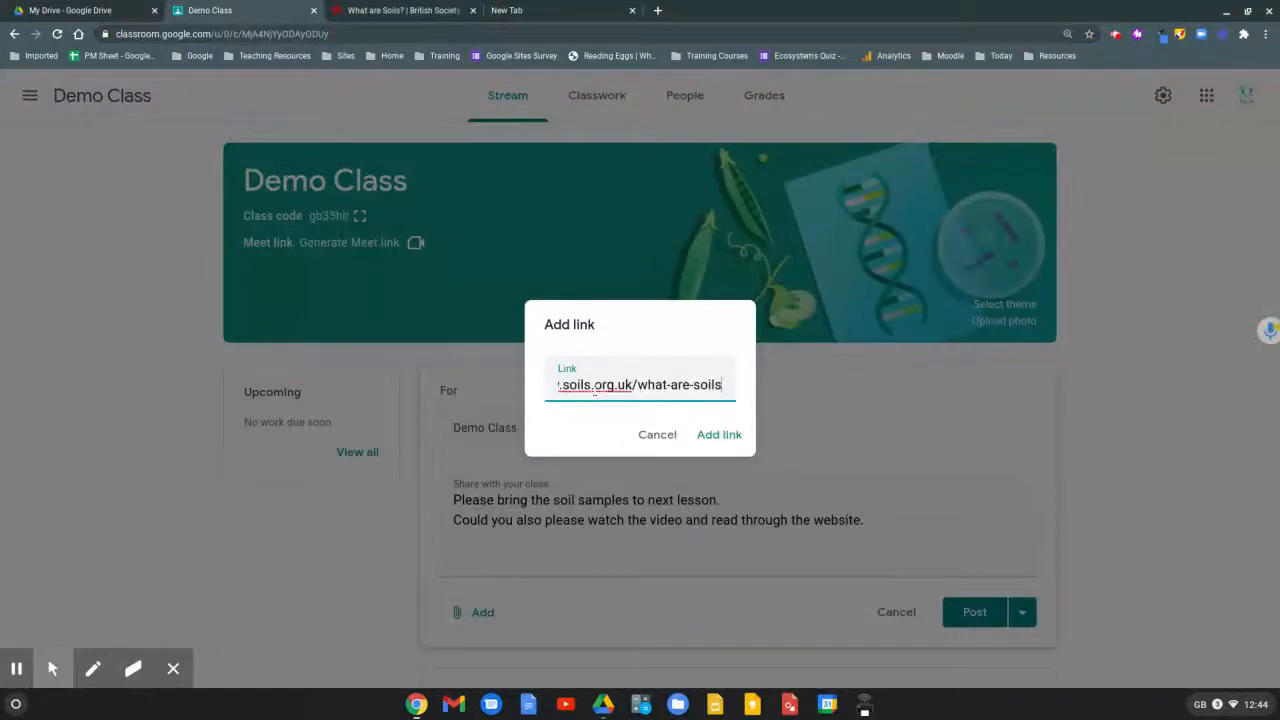
{"action": "left_click", "coordinate": [719, 436]}
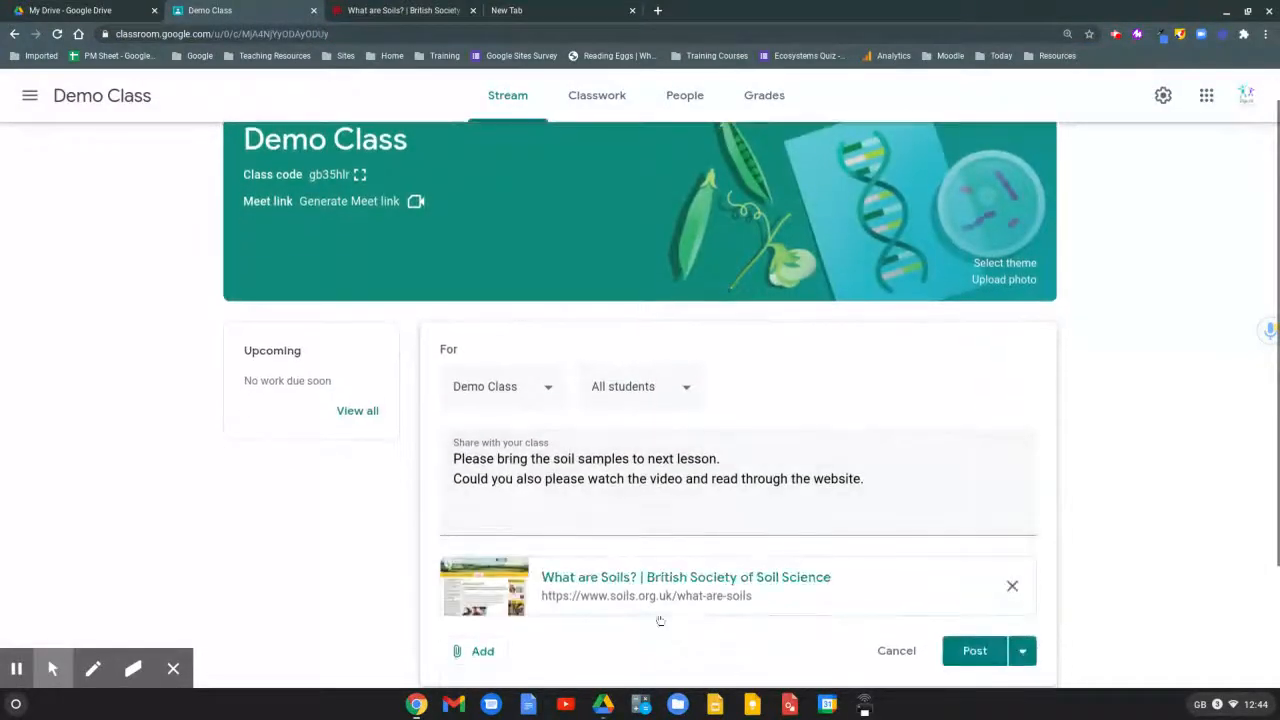
Search YouTube for "soils structure" and attach the video "Layers Of Soil - The Dr. Binocs Show" to the announcement.
{"action": "left_click", "coordinate": [480, 651]}
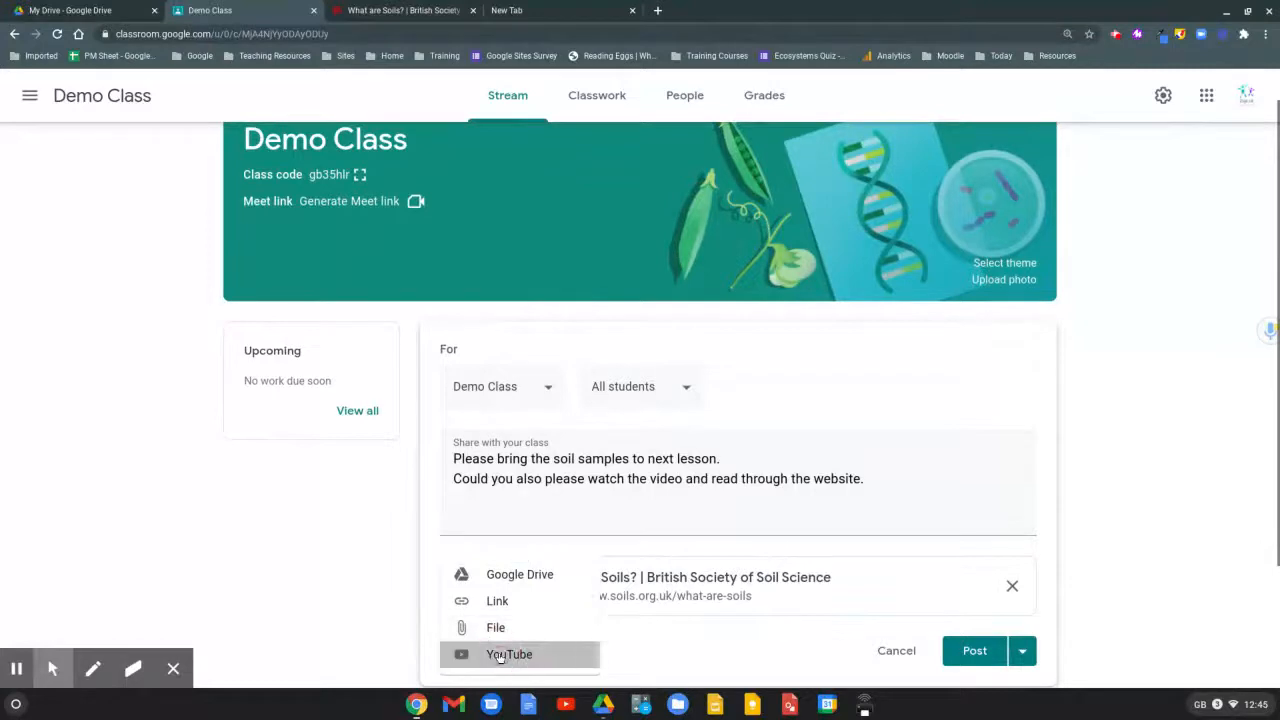
{"action": "left_click", "coordinate": [500, 655]}
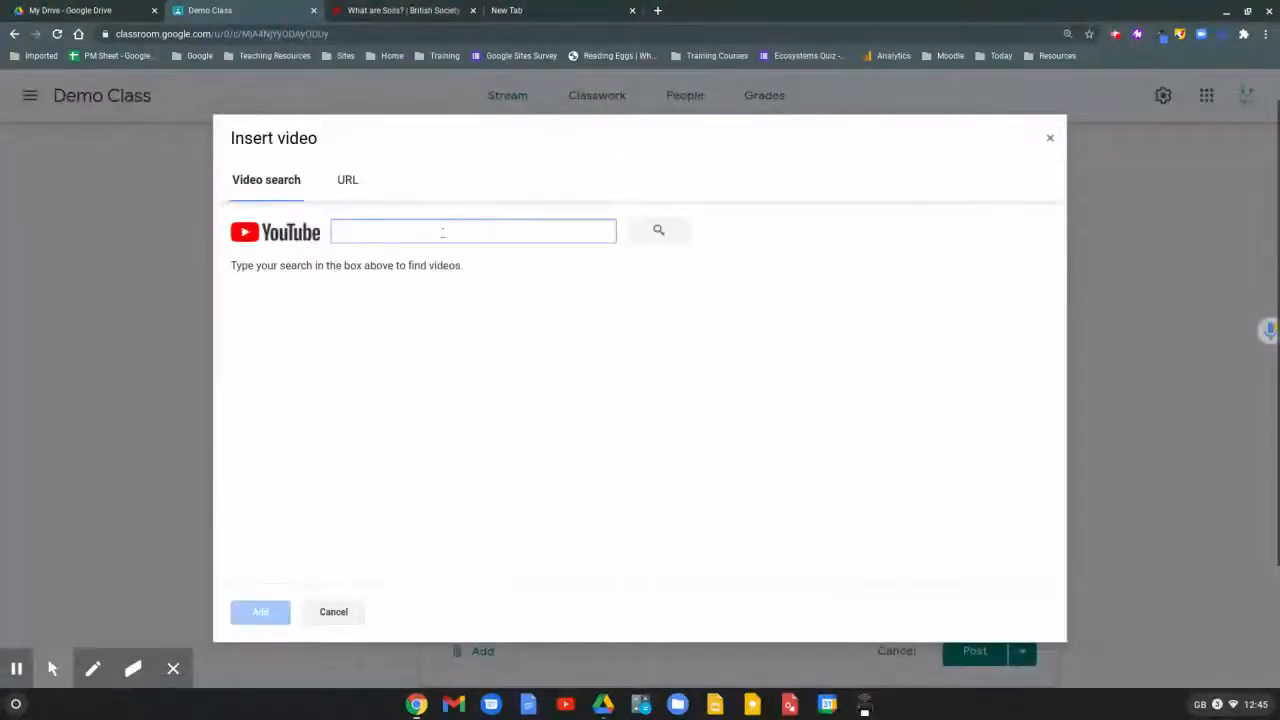
{"action": "type", "text": "soils st"}
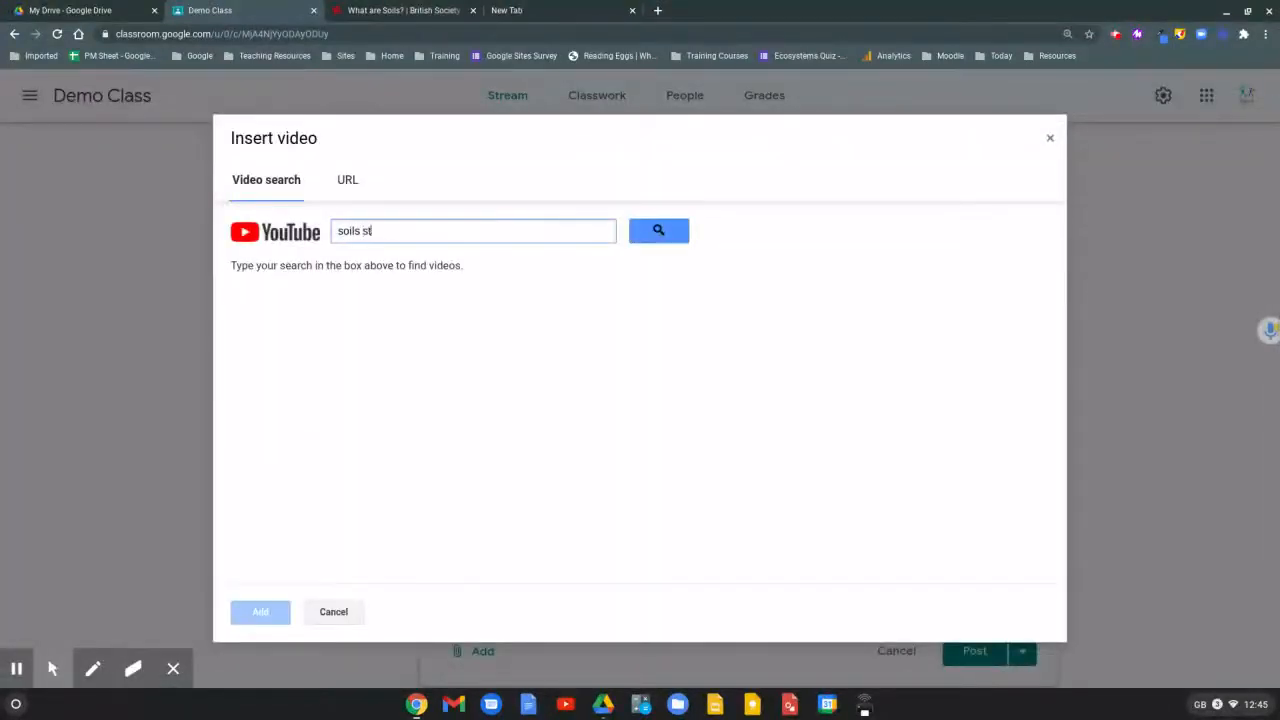
{"action": "type", "text": "ructure"}
{"action": "key", "text": "Return"}
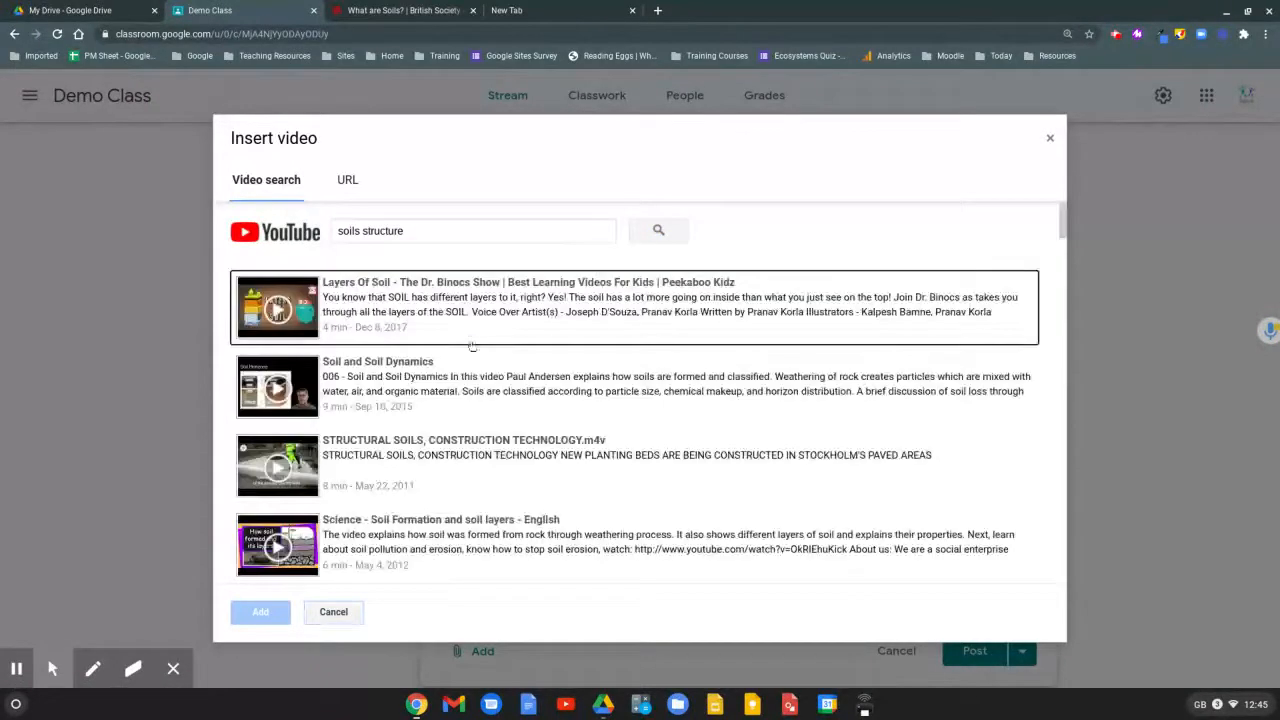
{"action": "scroll", "coordinate": [494, 351], "scroll_direction": "down", "scroll_amount": 1}
{"action": "left_click", "coordinate": [309, 304]}
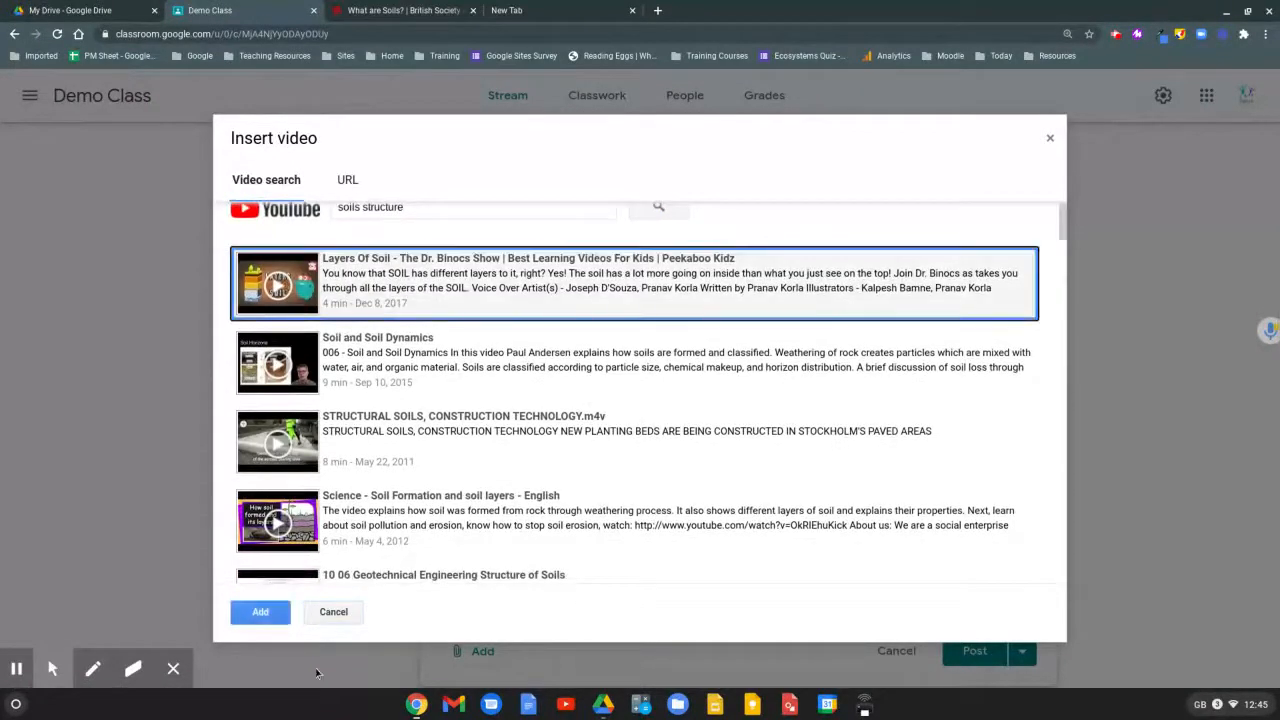
{"action": "left_click", "coordinate": [270, 608]}
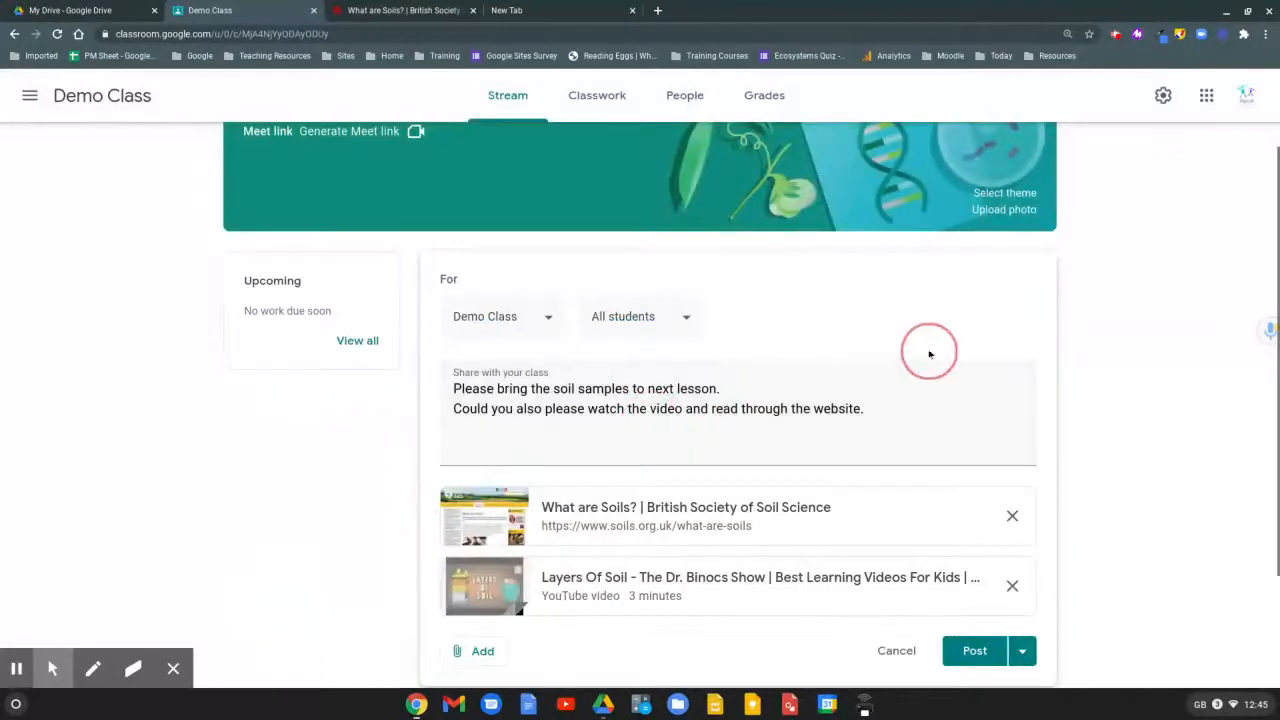
Look through the class and student recipient choices for the announcement without changing them.
{"action": "scroll", "coordinate": [914, 346], "scroll_direction": "down", "scroll_amount": 2}
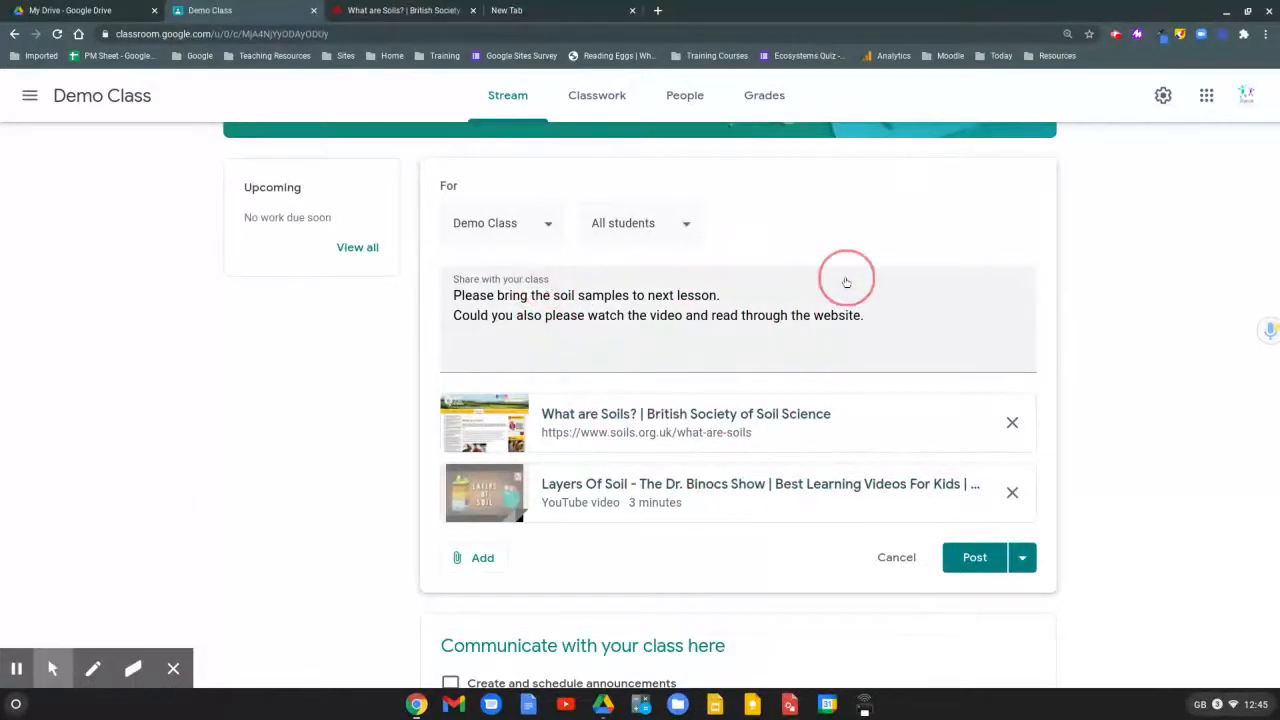
{"action": "left_click", "coordinate": [548, 224]}
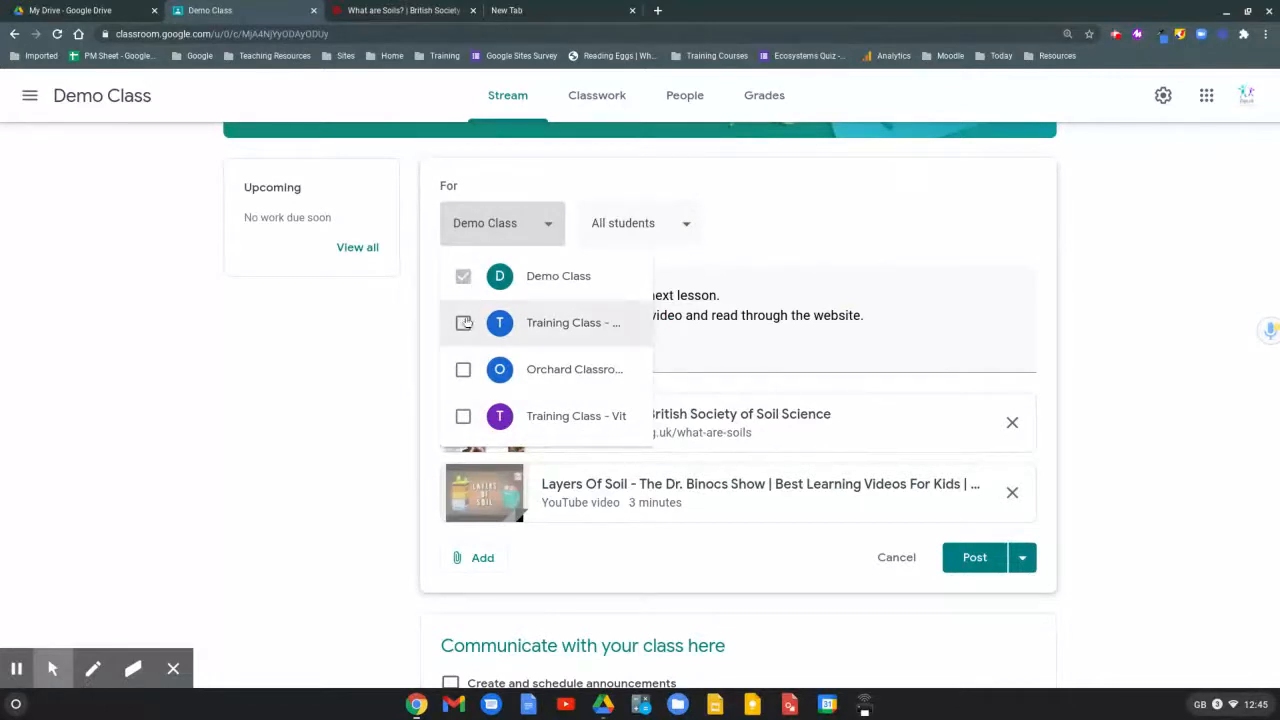
{"action": "left_click", "coordinate": [685, 228]}
{"action": "left_click", "coordinate": [685, 228]}
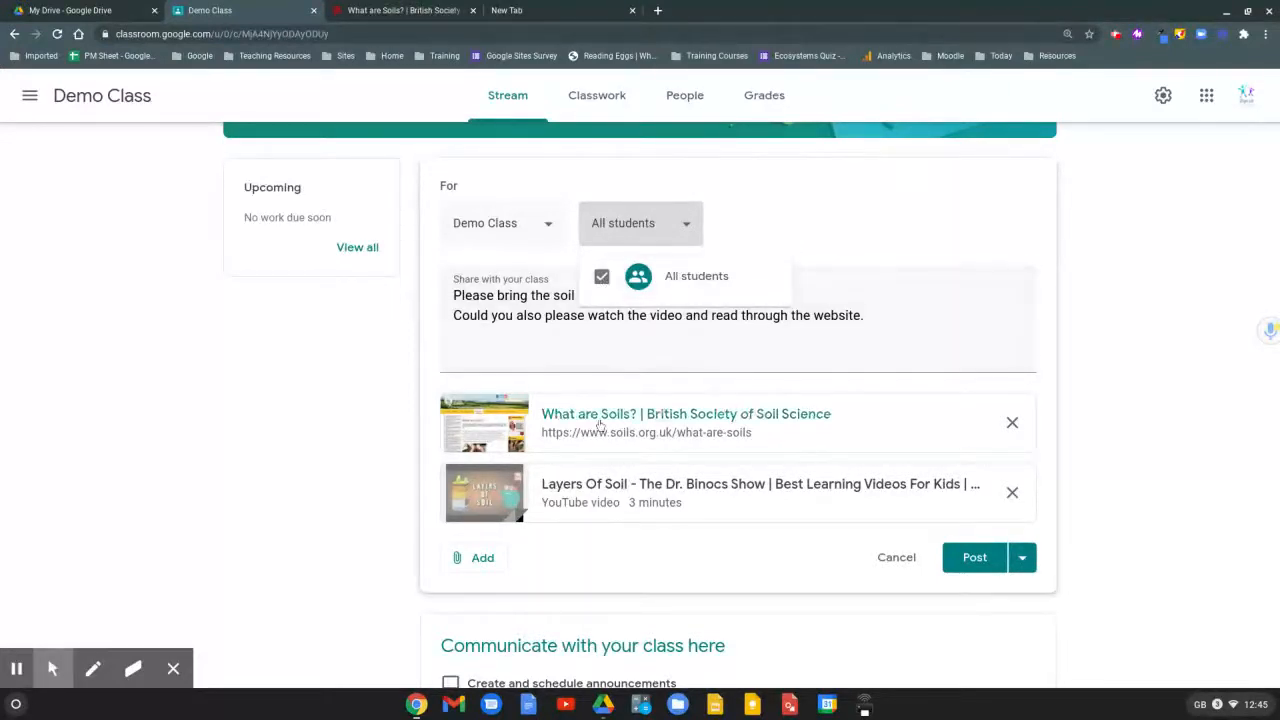
{"action": "left_click", "coordinate": [857, 227]}
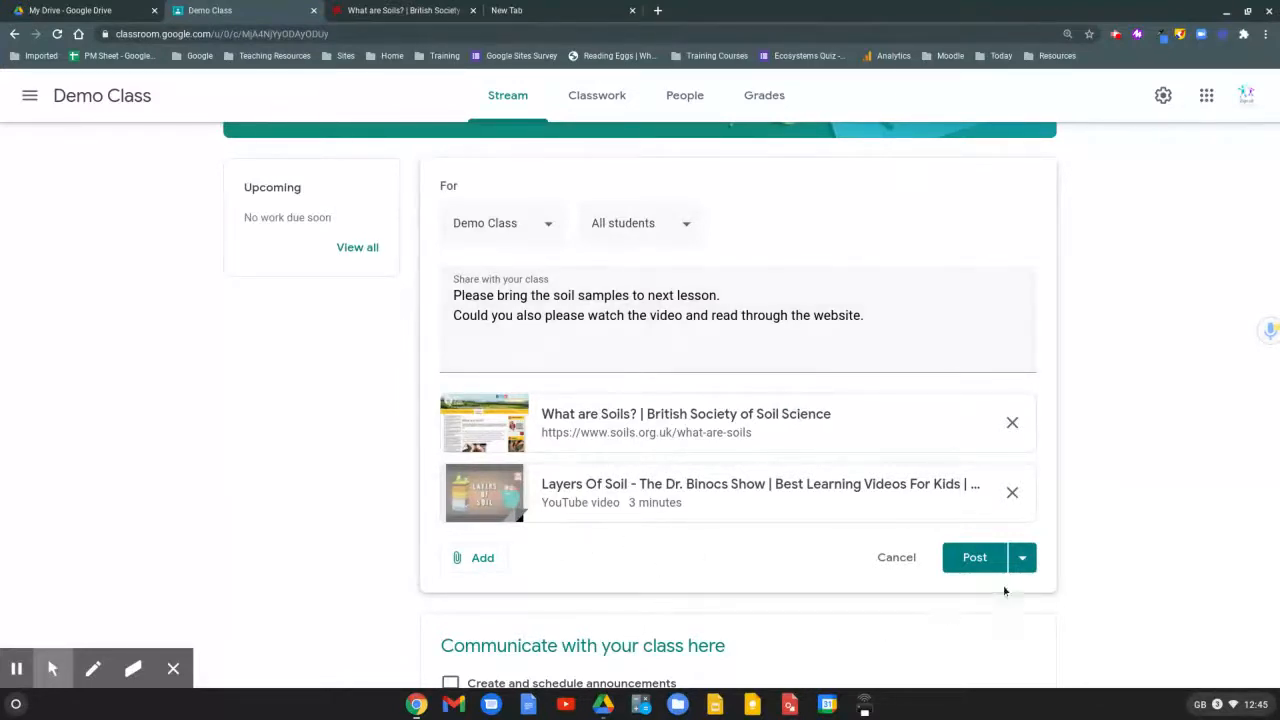
Check the announcement's scheduling date and time options, cancel scheduling, and post the announcement immediately.
{"action": "left_click", "coordinate": [1022, 558]}
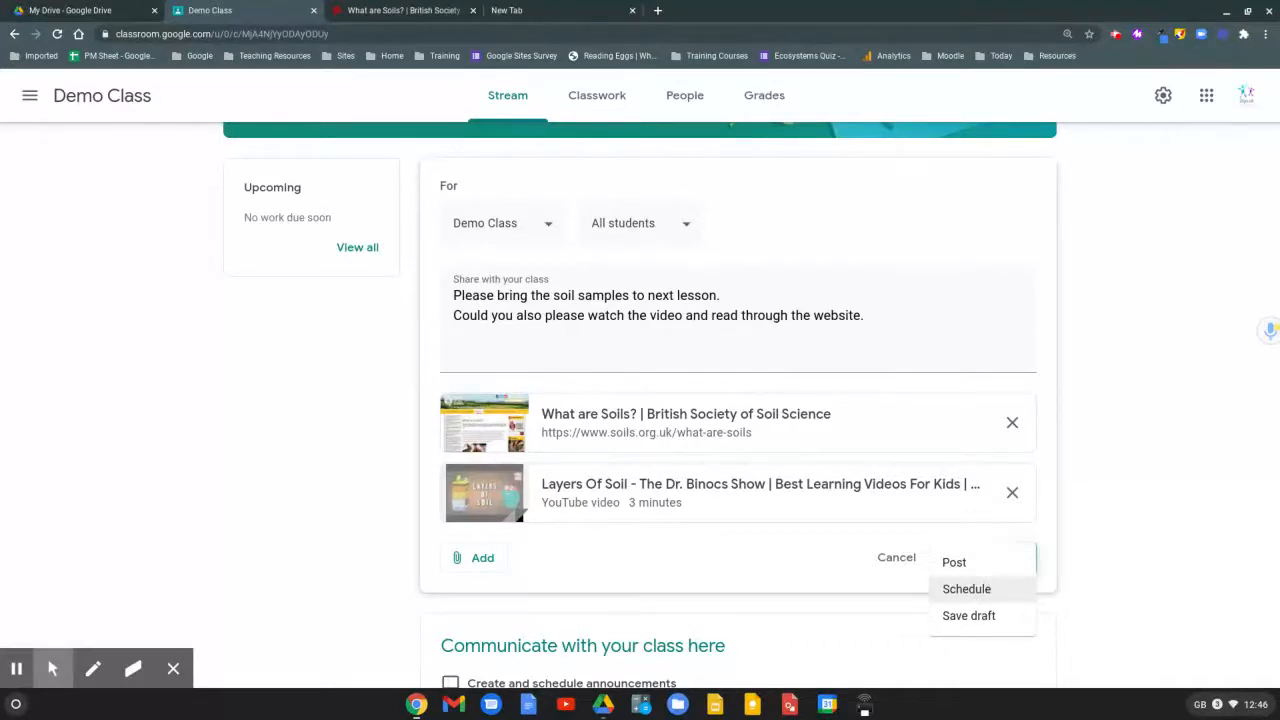
{"action": "left_click", "coordinate": [970, 590]}
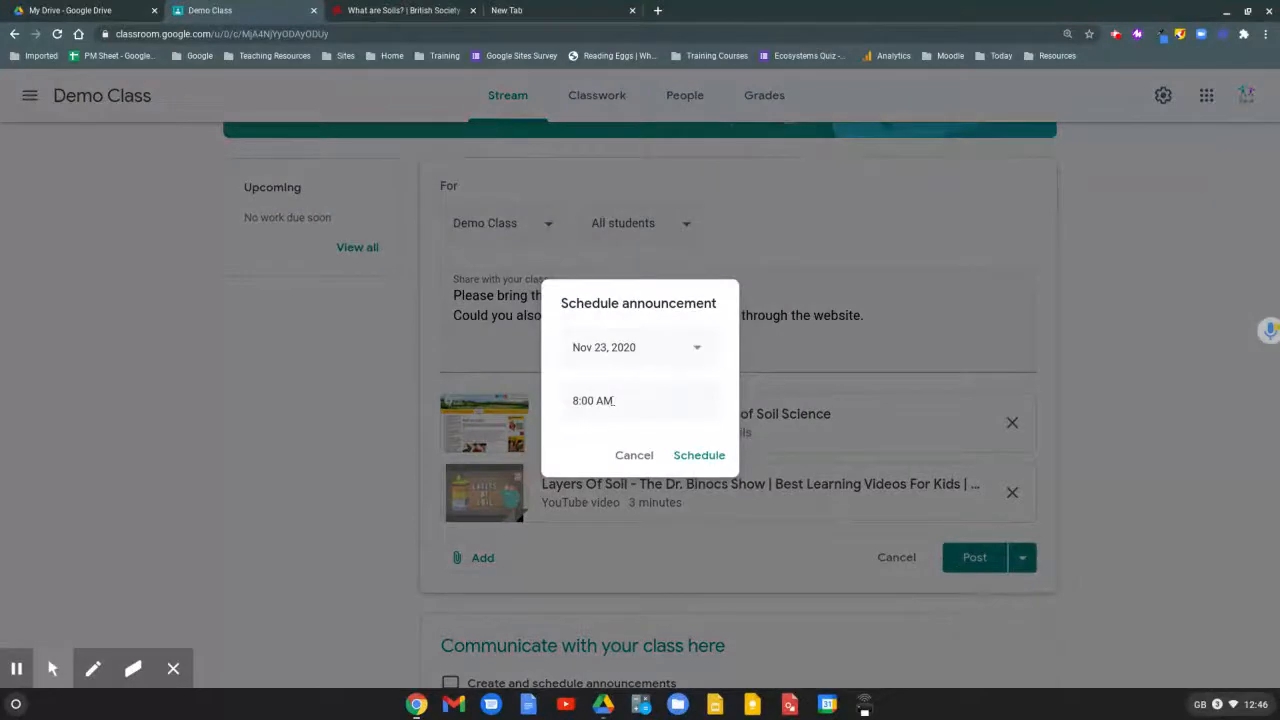
{"action": "left_click", "coordinate": [635, 456]}
{"action": "left_click", "coordinate": [985, 560]}
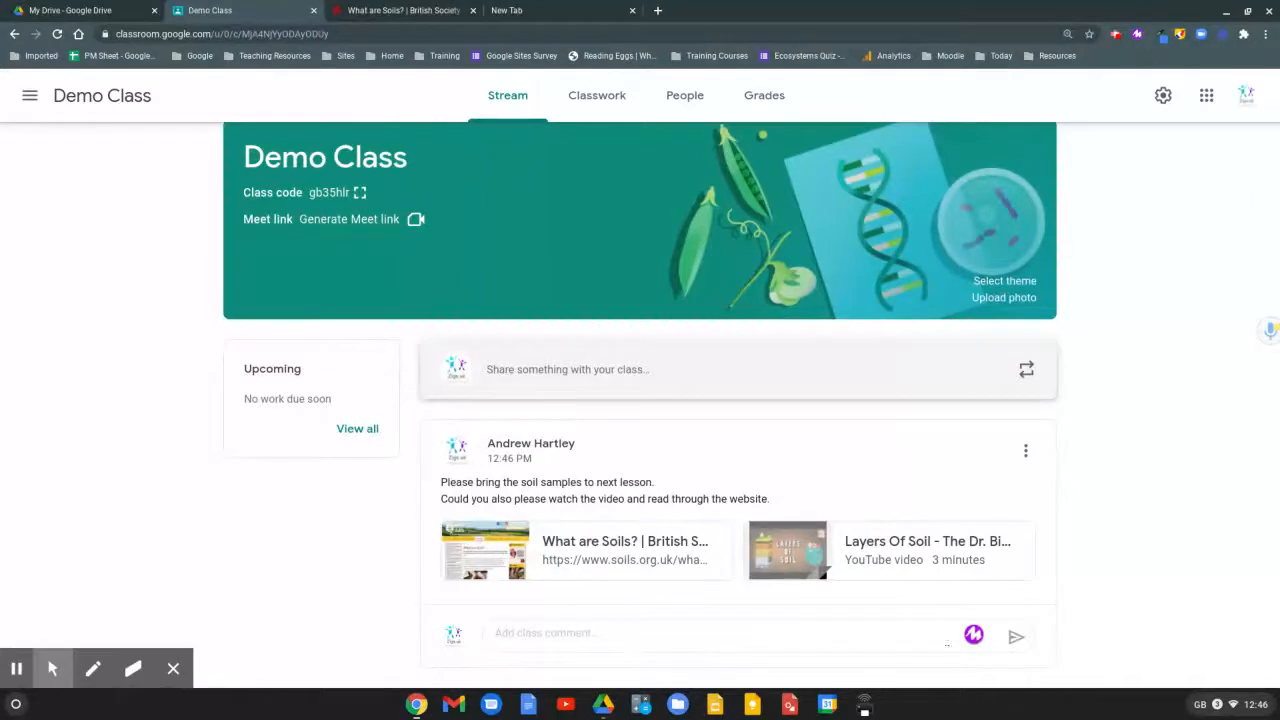
Post the class comment "I watched the video thanks" under the soil samples announcement.
{"action": "left_click", "coordinate": [572, 636]}
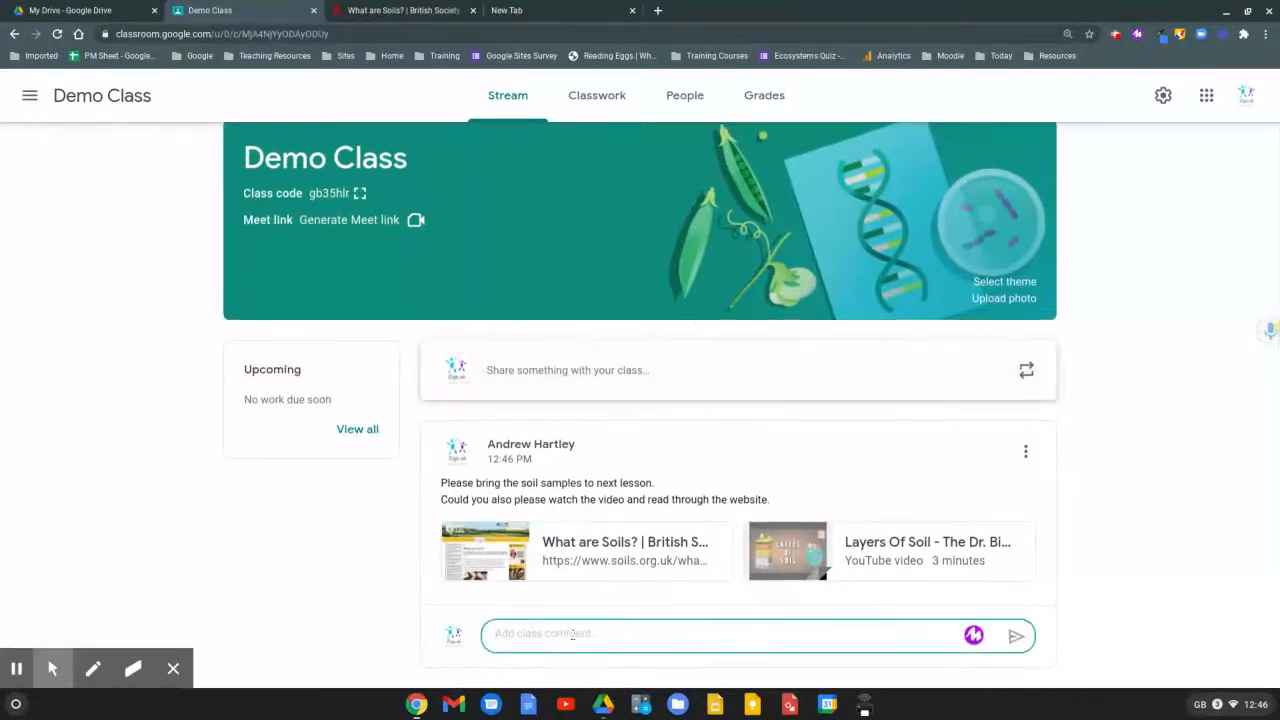
{"action": "type", "text": "I watche"}
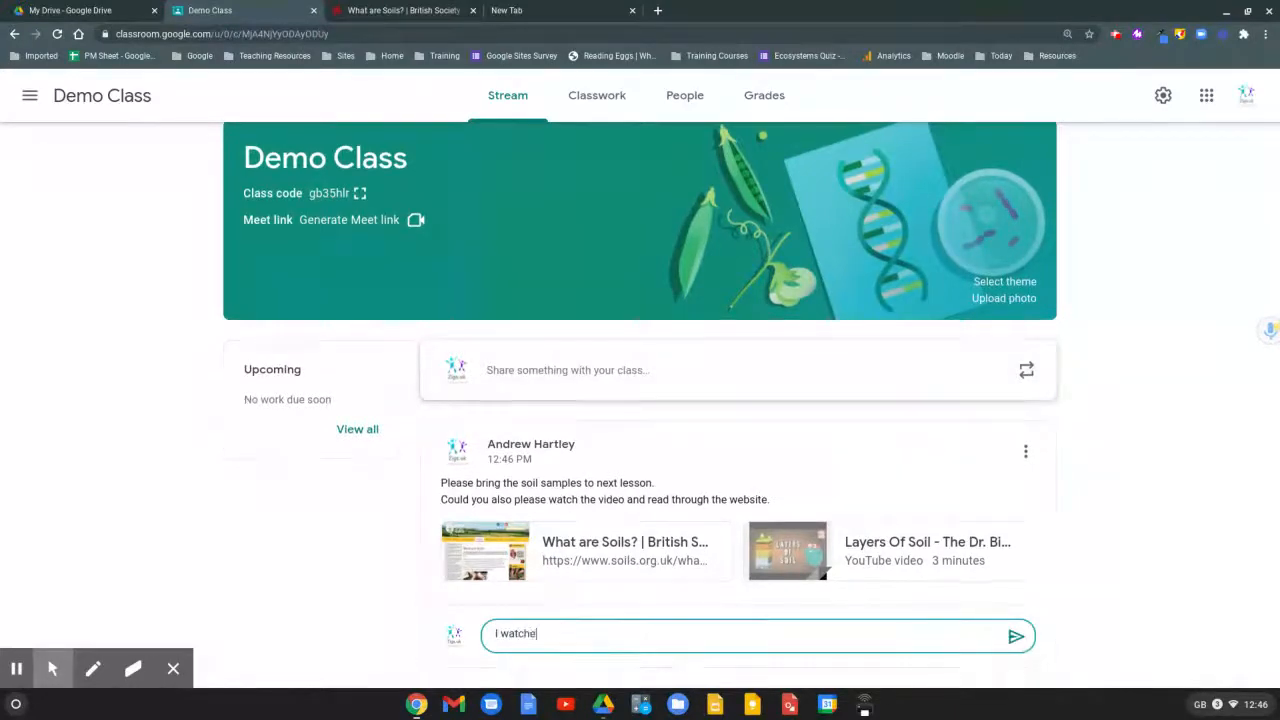
{"action": "type", "text": "d the video"}
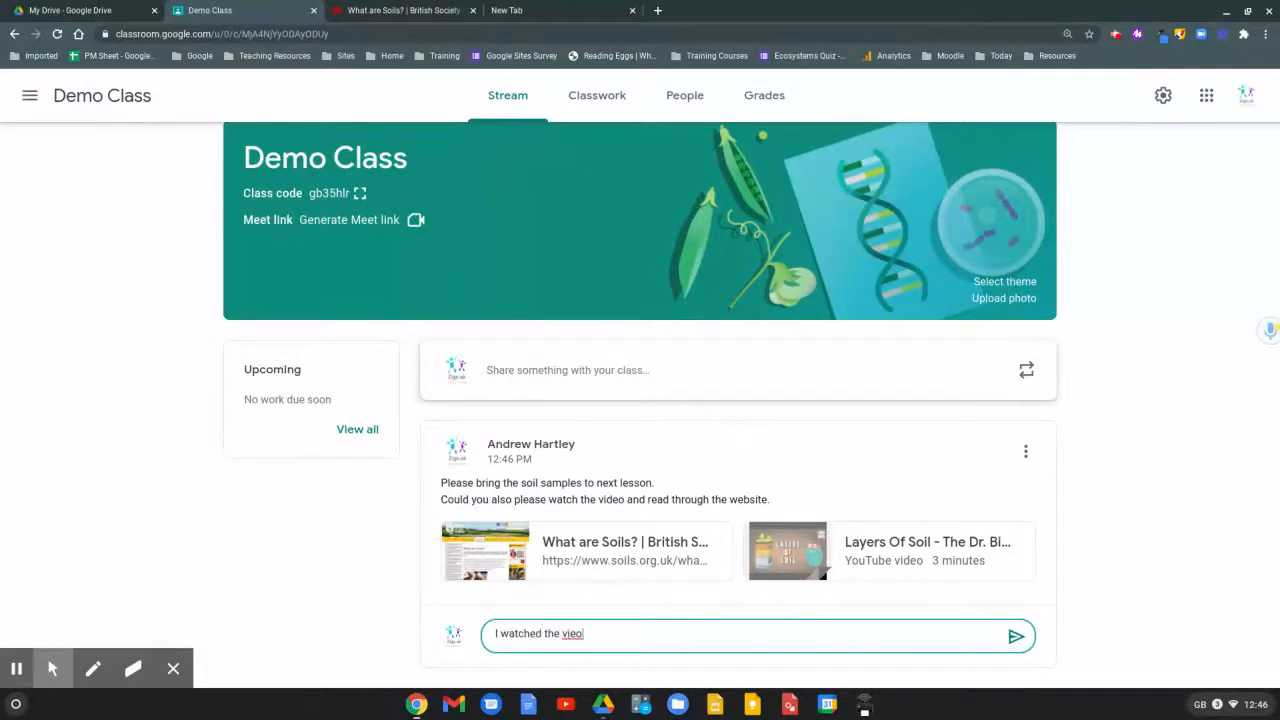
{"action": "key", "text": "BackSpace"}
{"action": "key", "text": "BackSpace"}
{"action": "type", "text": "deo thia"}
{"action": "key", "text": "BackSpace"}
{"action": "key", "text": "BackSpace"}
{"action": "type", "text": "anks"}
{"action": "left_click", "coordinate": [1016, 637]}
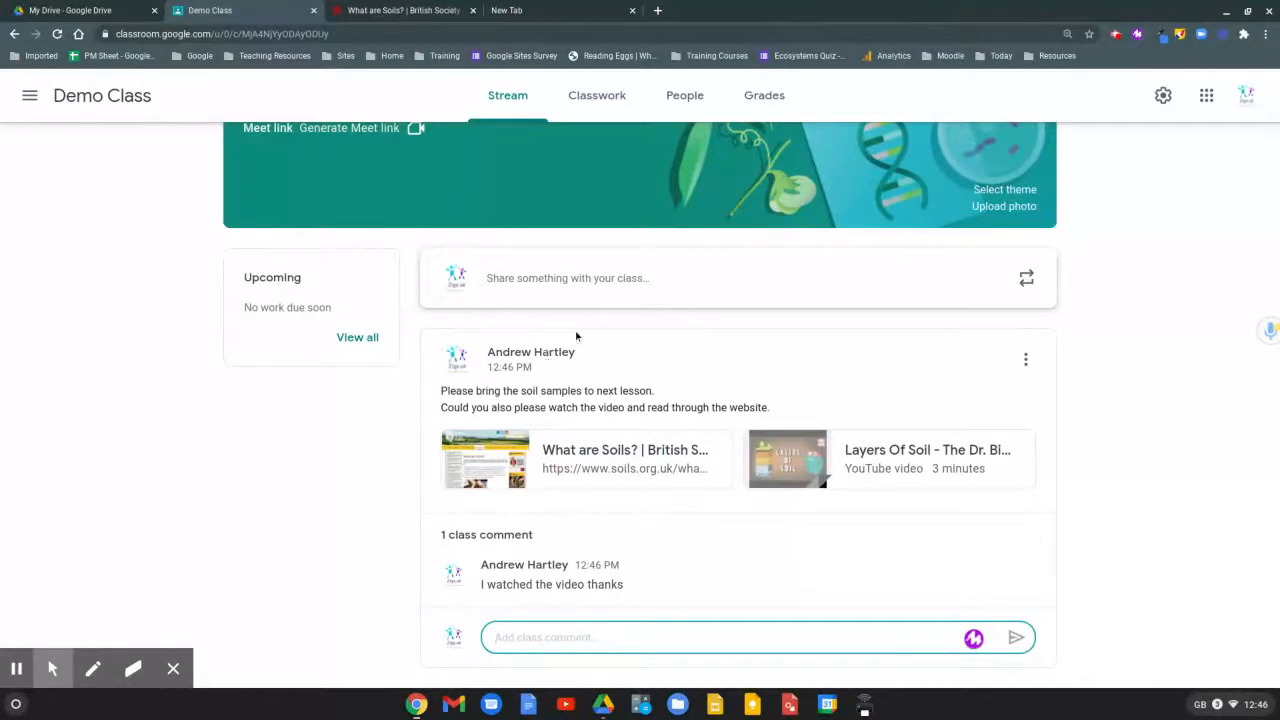
Start a new announcement and view the kinds of attachment that can be added to it.
{"action": "left_click", "coordinate": [569, 280]}
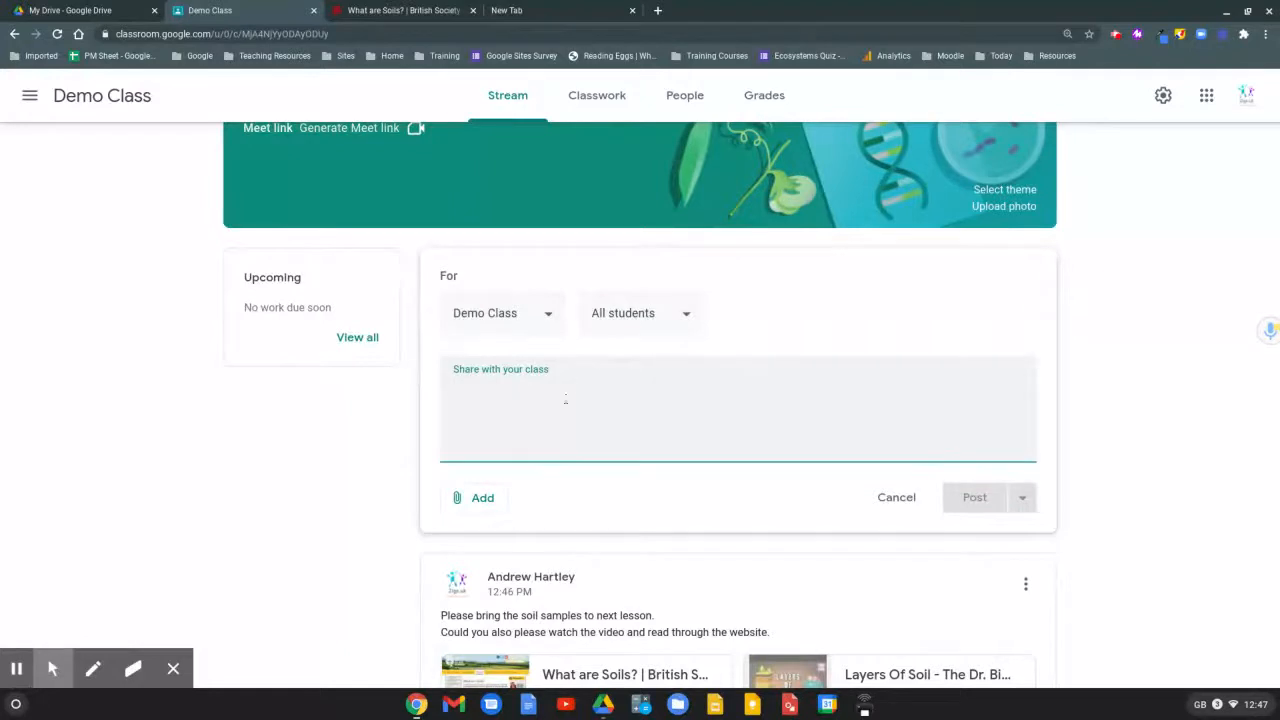
{"action": "left_click", "coordinate": [482, 494]}
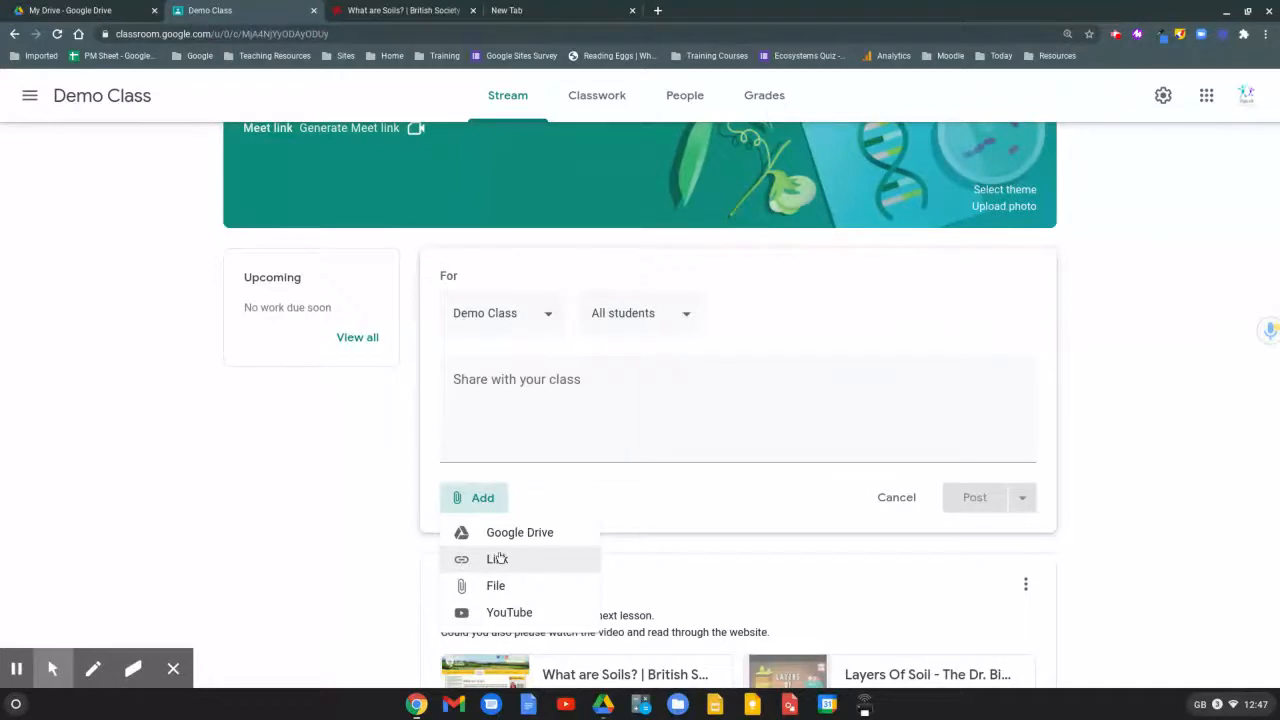
{"action": "left_click", "coordinate": [586, 420]}
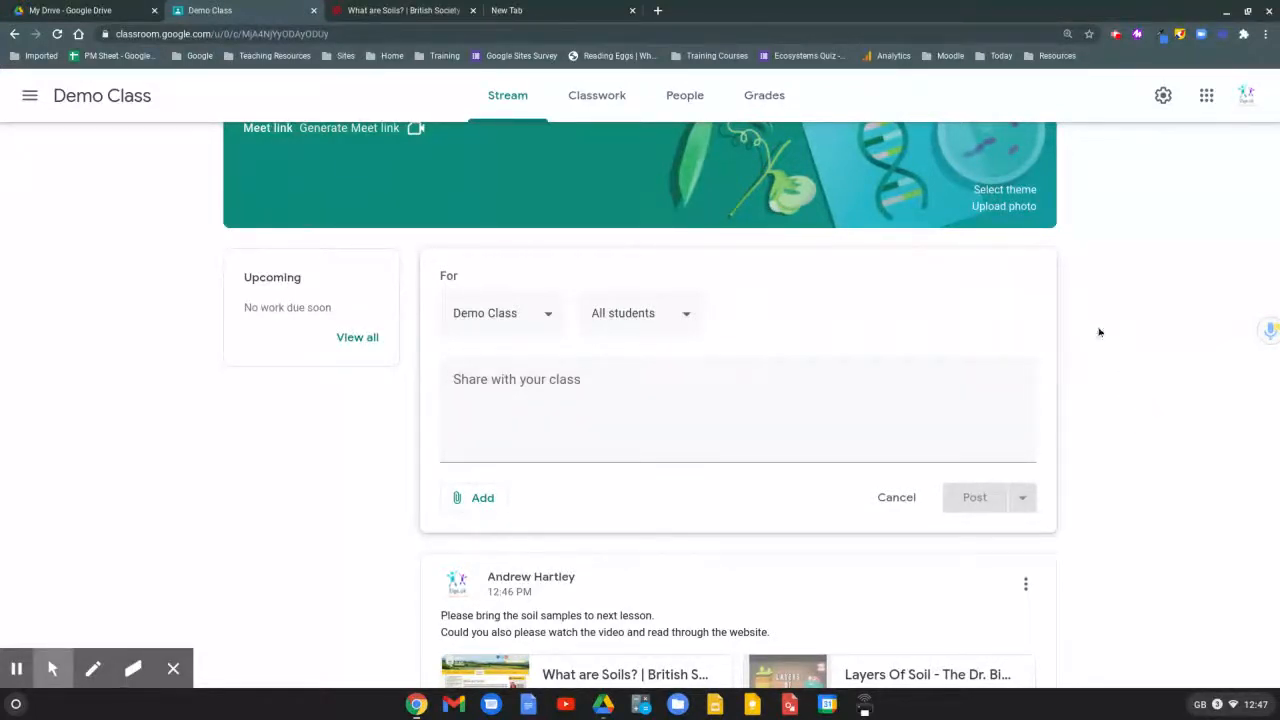
Examine the Stream posting and commenting permissions in the class settings, leave them unchanged, and cancel the blank announcement.
{"action": "left_click", "coordinate": [1163, 97]}
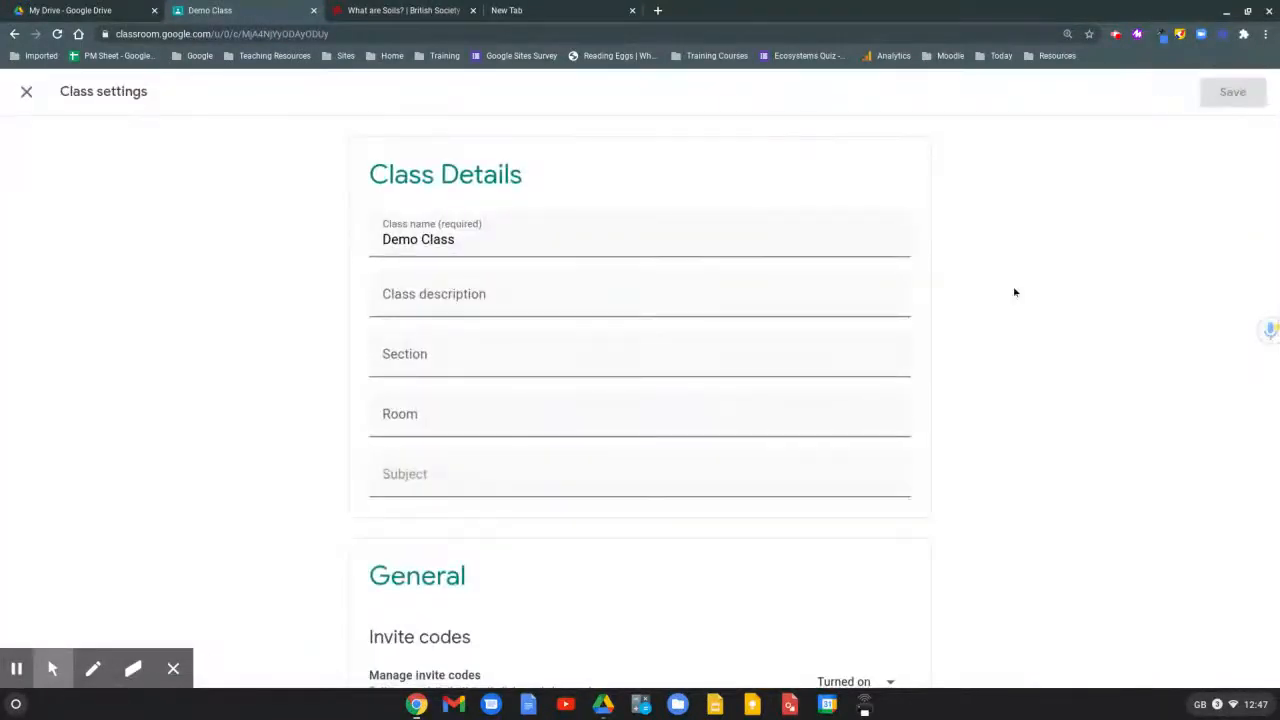
{"action": "scroll", "coordinate": [1013, 292], "scroll_direction": "down", "scroll_amount": 2}
{"action": "scroll", "coordinate": [1013, 292], "scroll_direction": "down", "scroll_amount": 3}
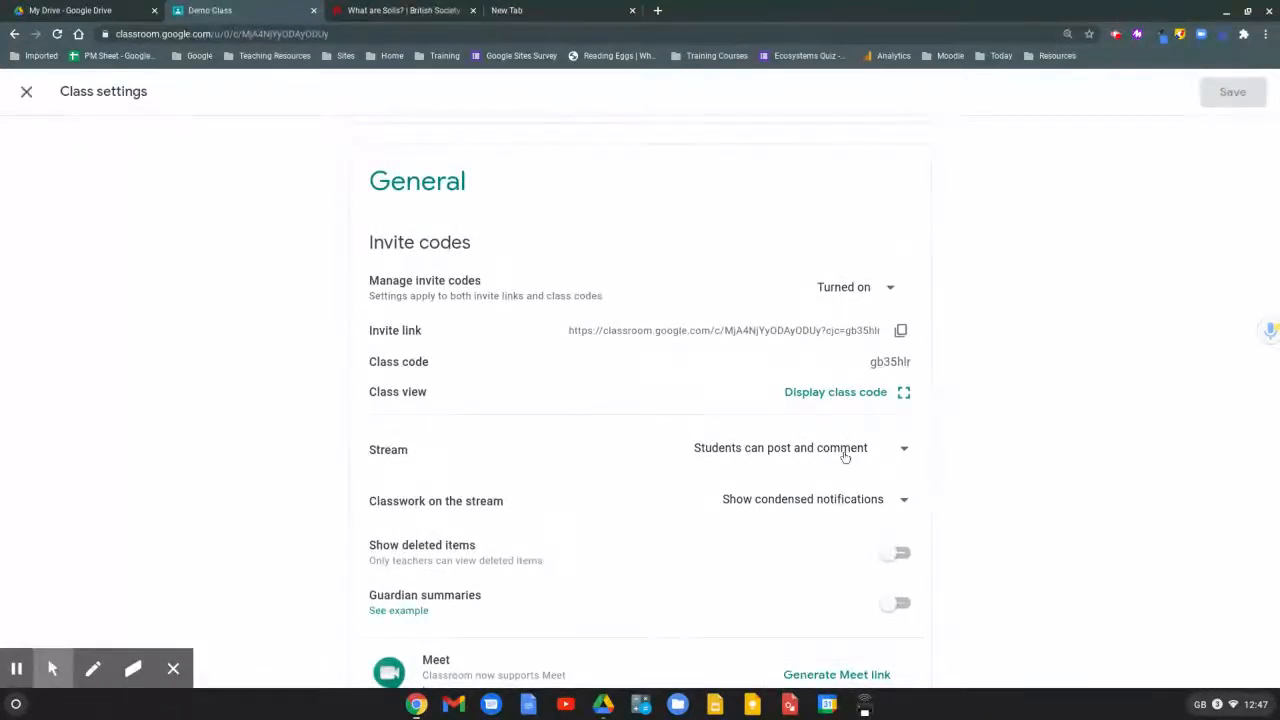
{"action": "left_click", "coordinate": [905, 455]}
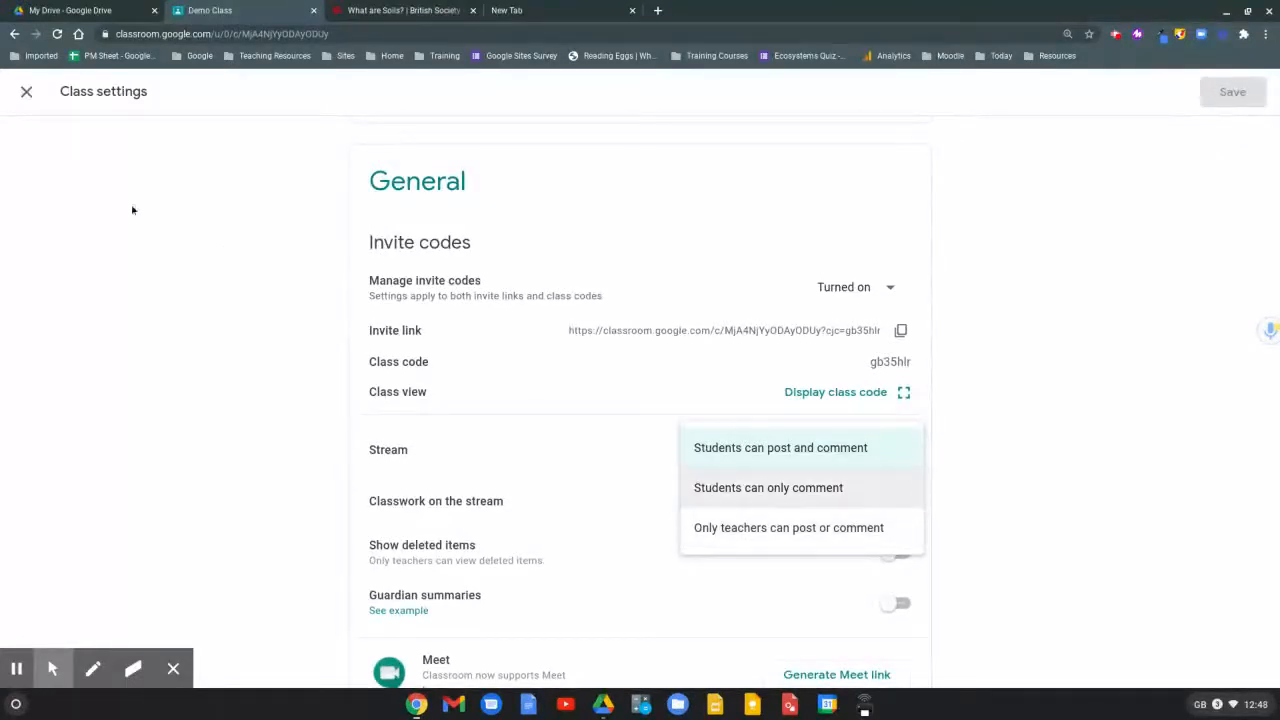
{"action": "left_click", "coordinate": [26, 91]}
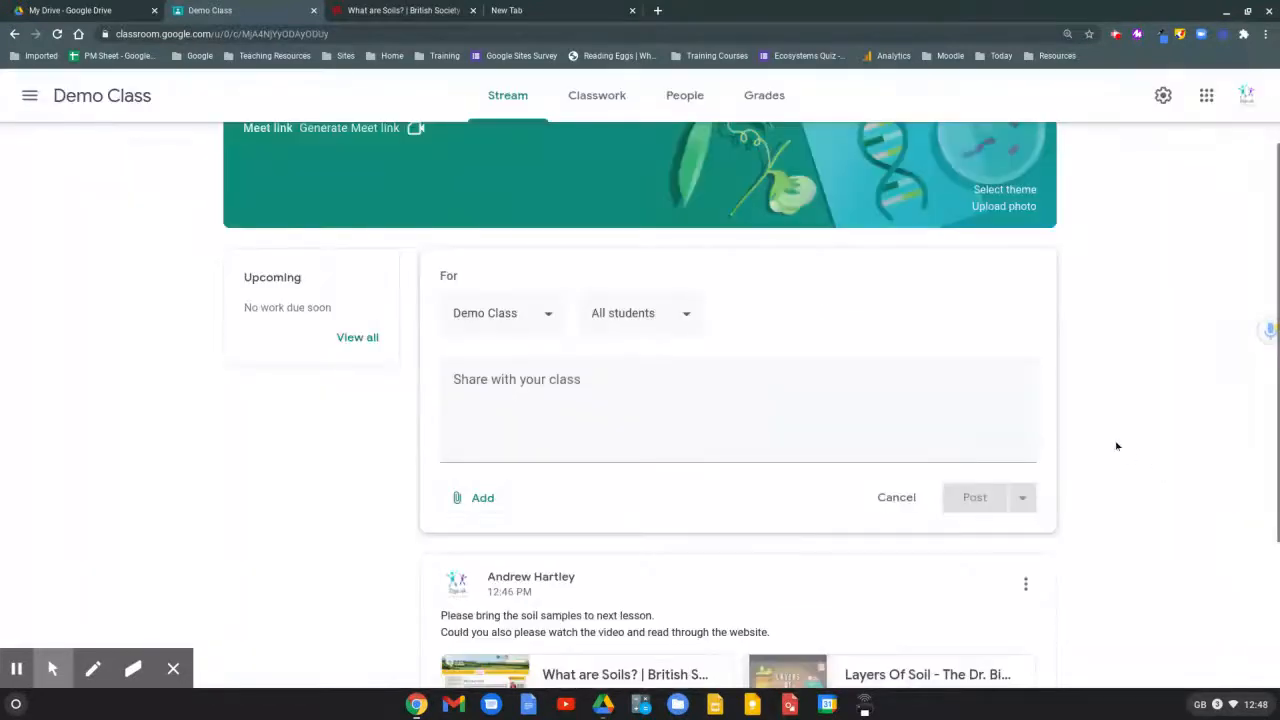
{"action": "scroll", "coordinate": [1117, 445], "scroll_direction": "down", "scroll_amount": 1}
{"action": "left_click", "coordinate": [893, 477]}
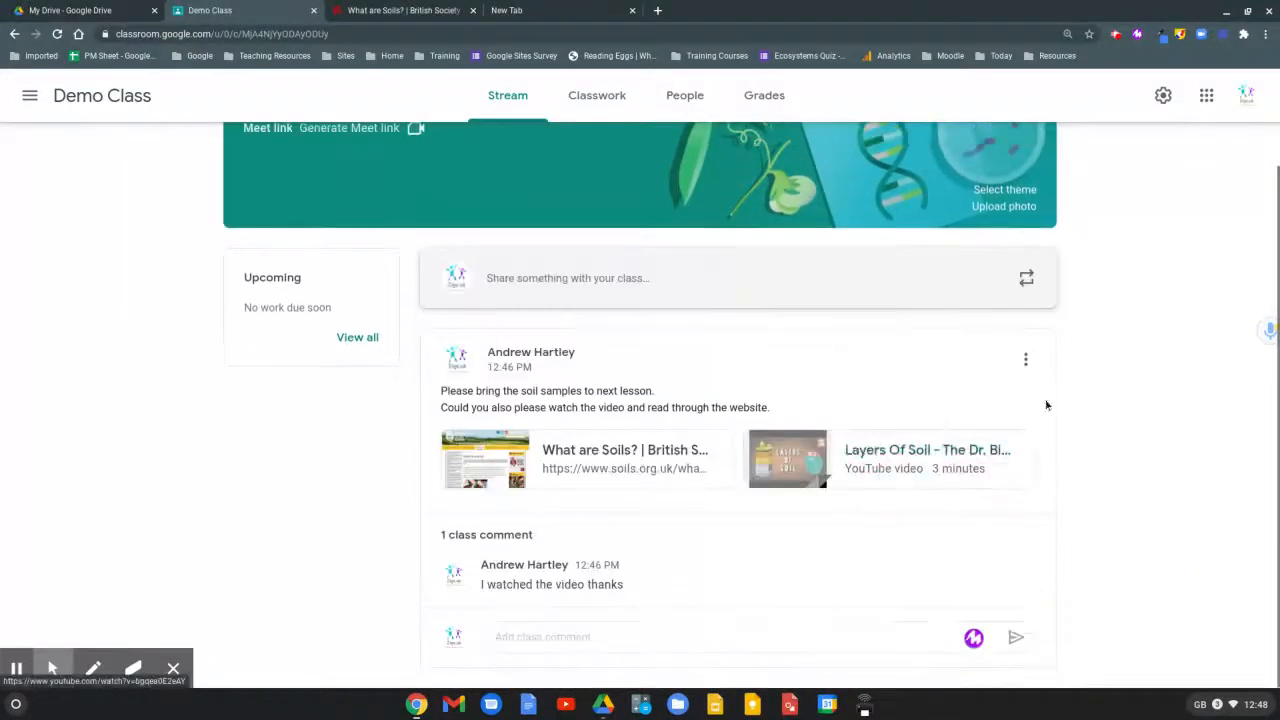